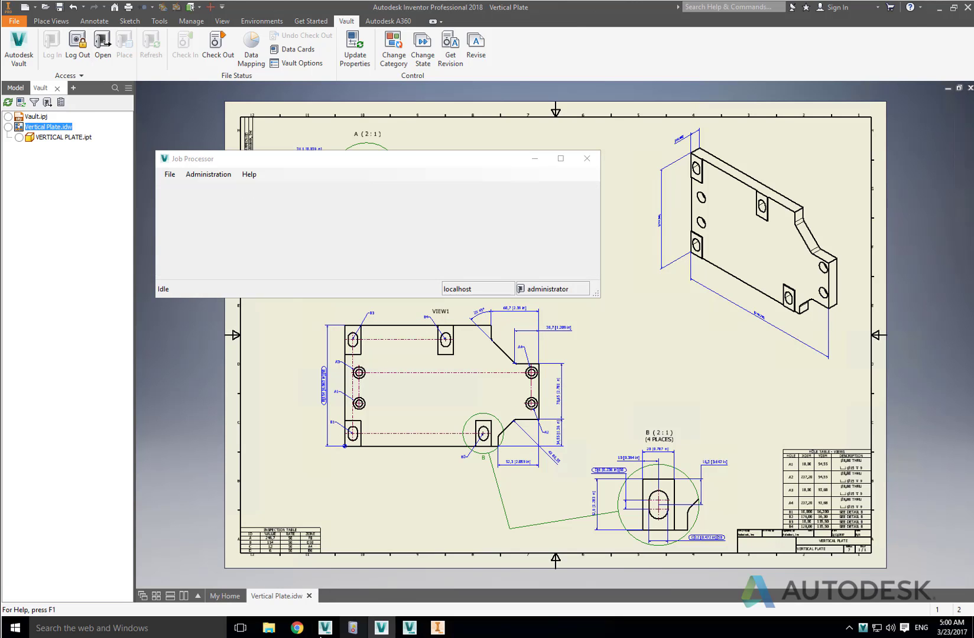
# - Switch to Event Viewer and examine the most recent entries in the Windows Application log
pyautogui.click(353, 627)
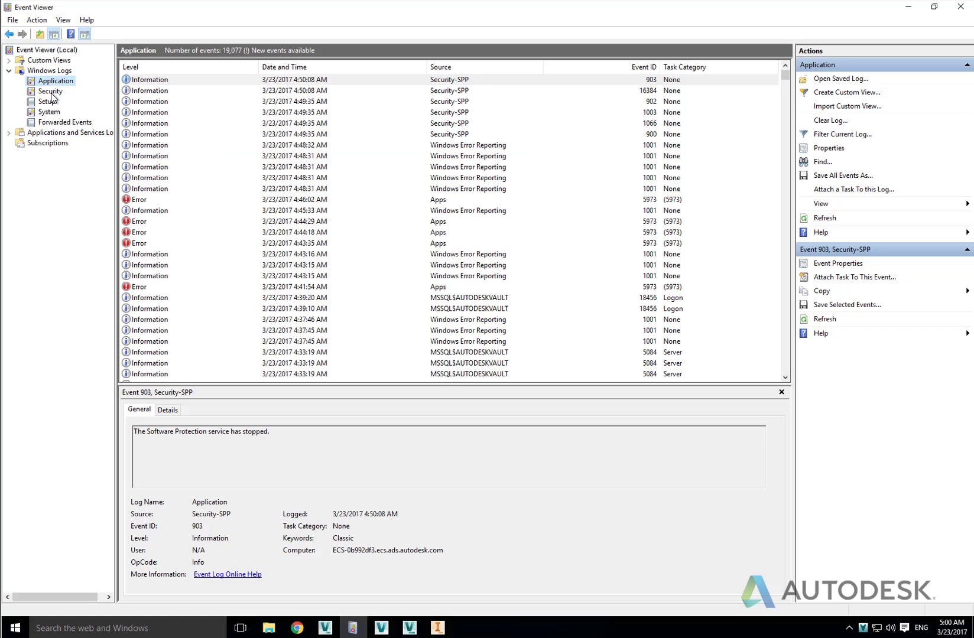
pyautogui.click(53, 92)
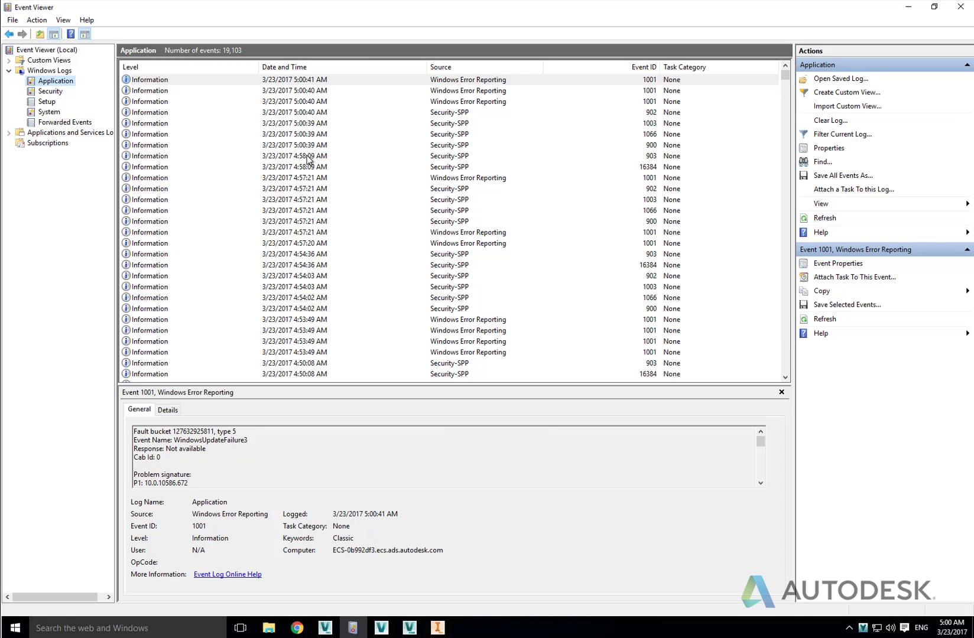
pyautogui.click(304, 146)
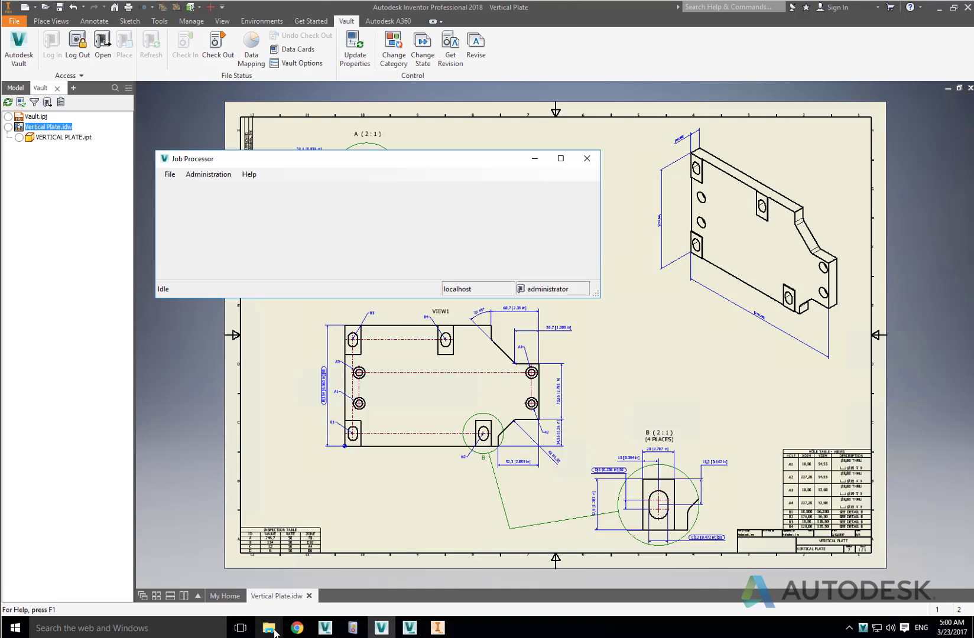
# - Switch to File Explorer and browse to C:\Program Files\Autodesk\Vault Professional 2018\Explorer
pyautogui.moveTo(257, 587); pyautogui.dragTo(246, 563)
pyautogui.click(249, 565)
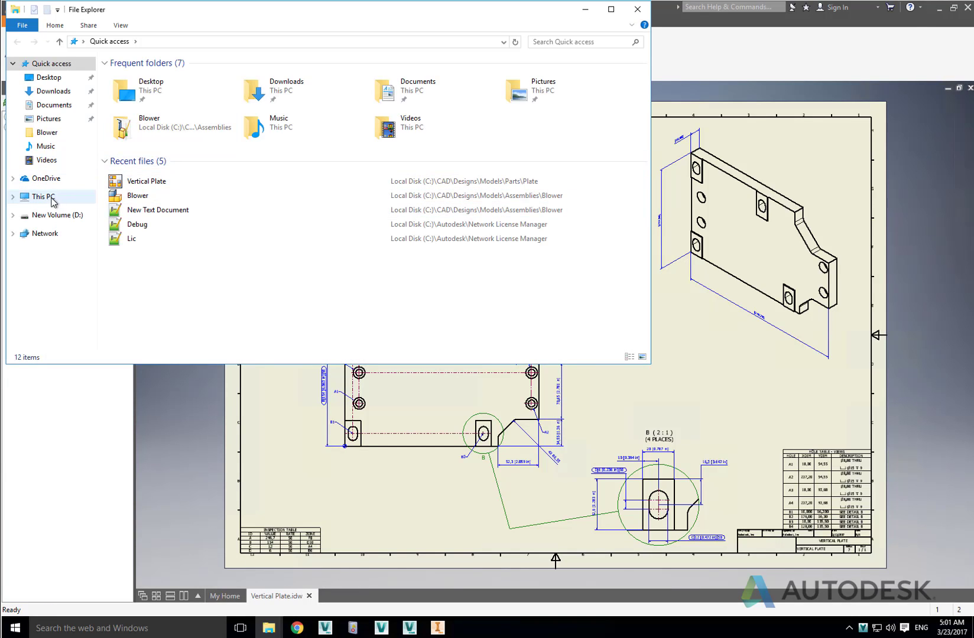
pyautogui.click(88, 200)
pyautogui.doubleClick(150, 172)
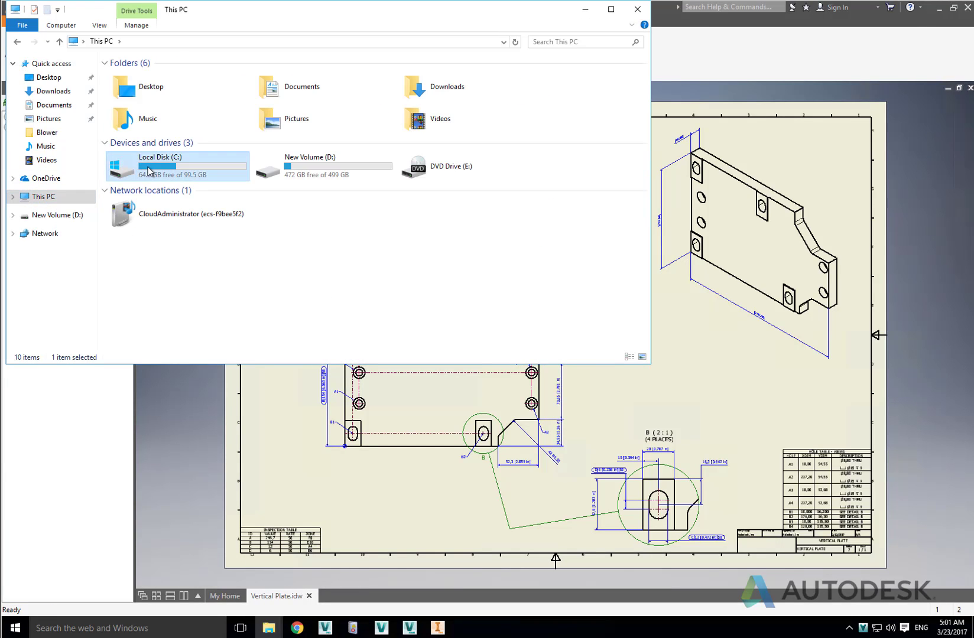
pyautogui.doubleClick(138, 149)
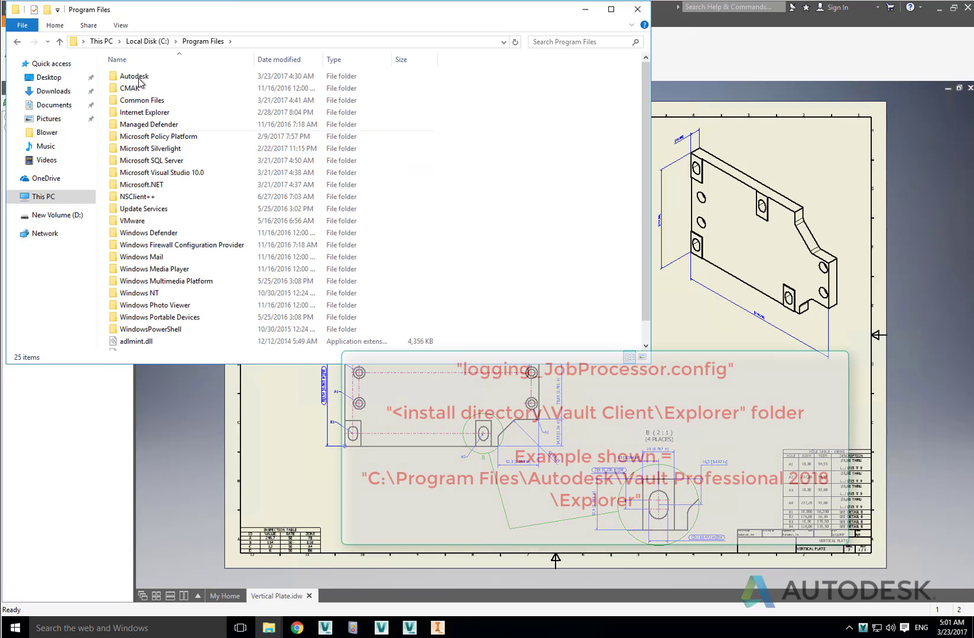
pyautogui.doubleClick(138, 78)
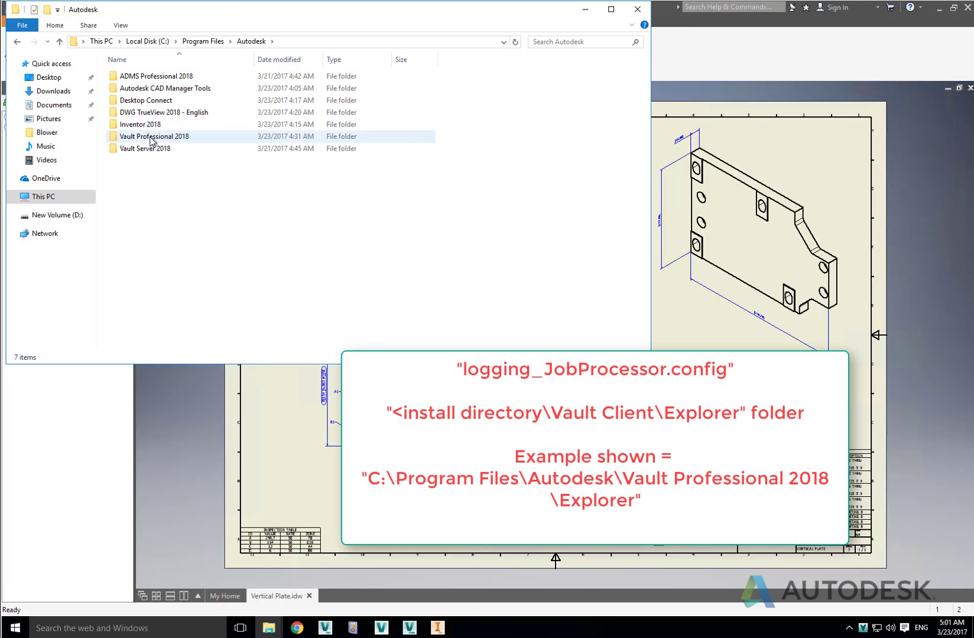
pyautogui.doubleClick(152, 140)
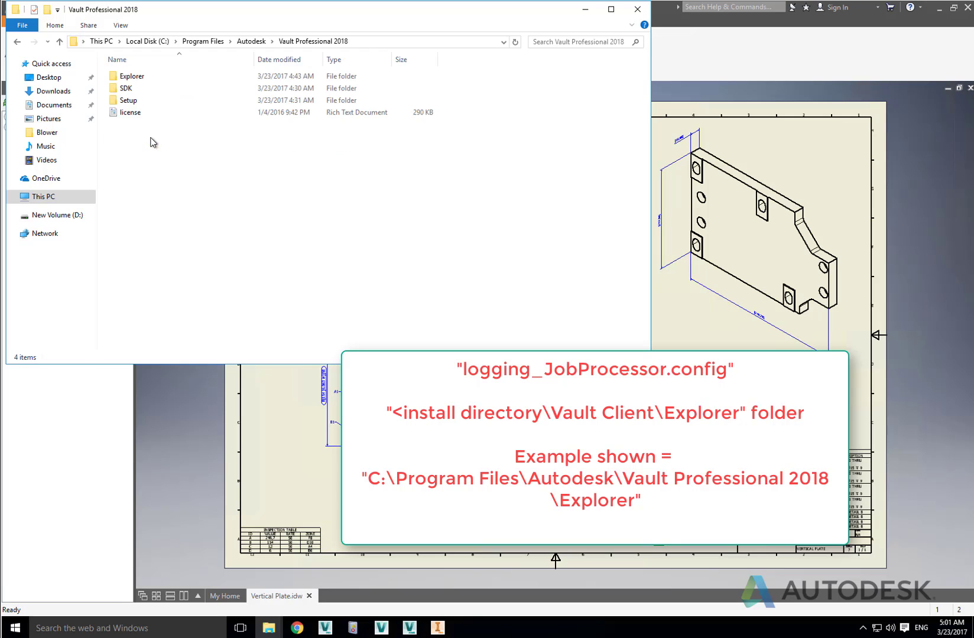
pyautogui.click(132, 83)
pyautogui.doubleClick(132, 82)
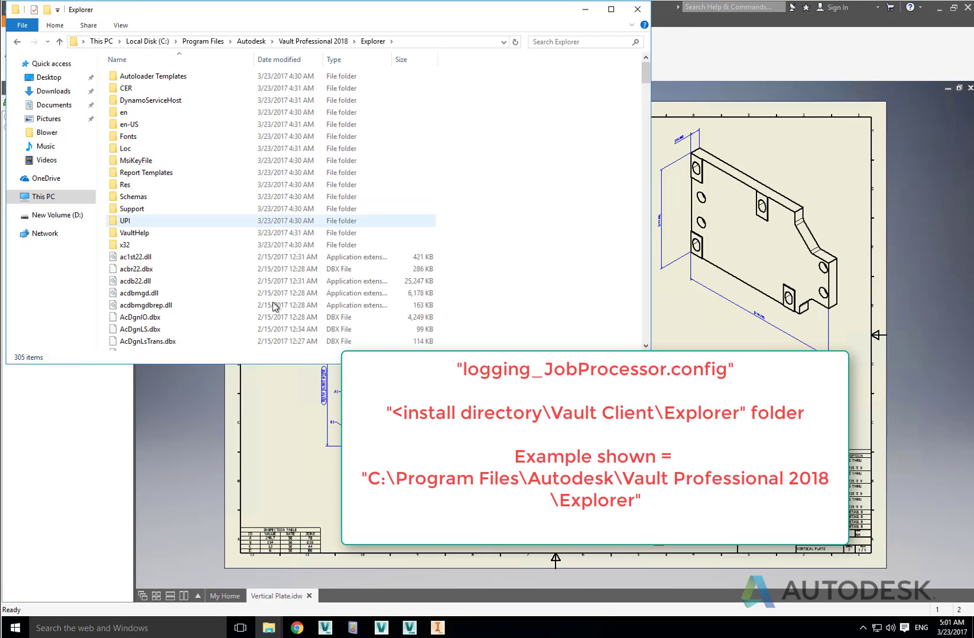
# - Make a backup copy of logging_JobProcessor.config in the same Explorer folder
pyautogui.scroll(-1, 277, 307)
pyautogui.press('l')
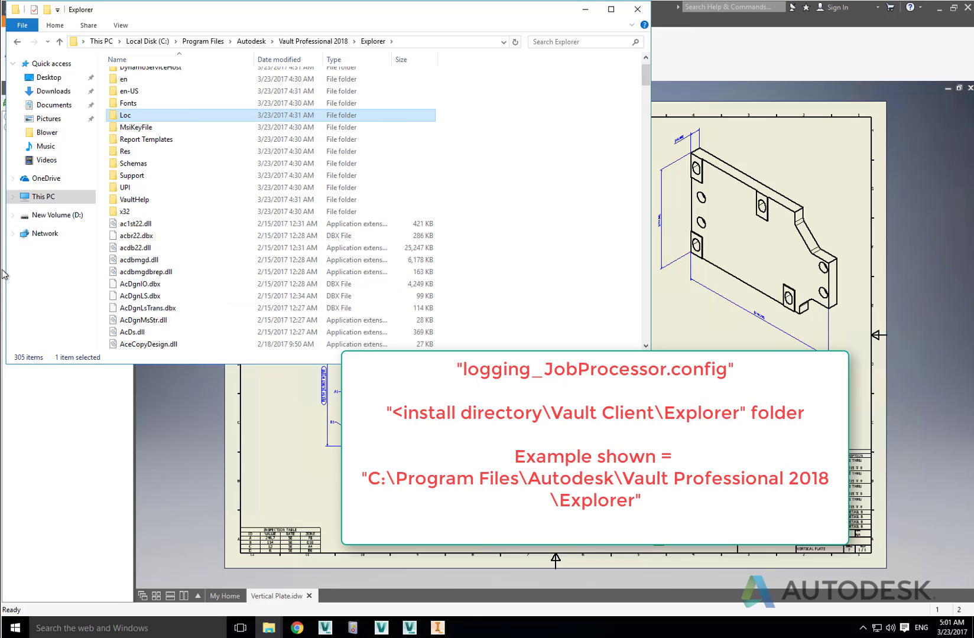
pyautogui.press('l')
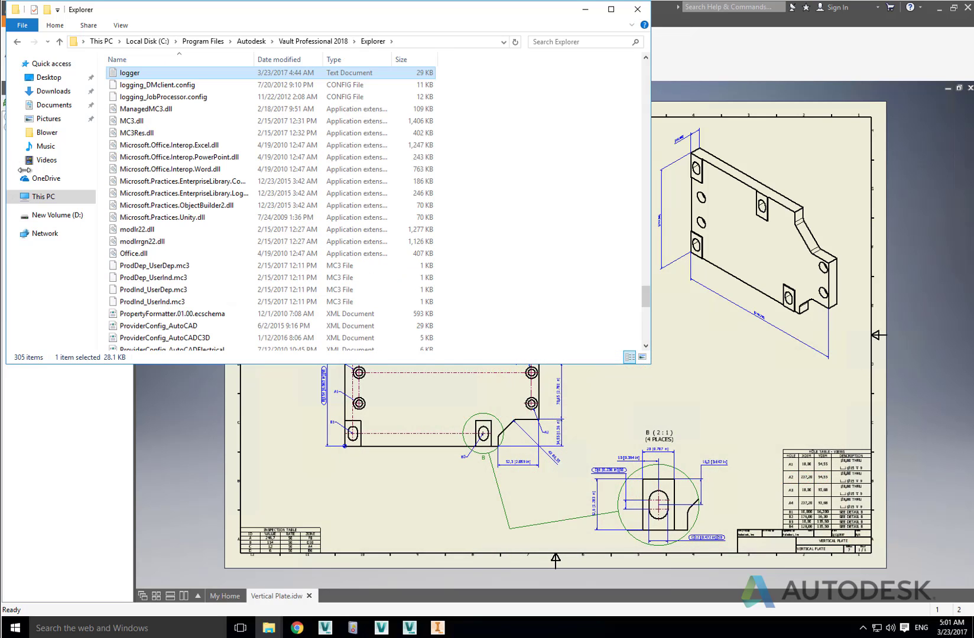
pyautogui.click(138, 98)
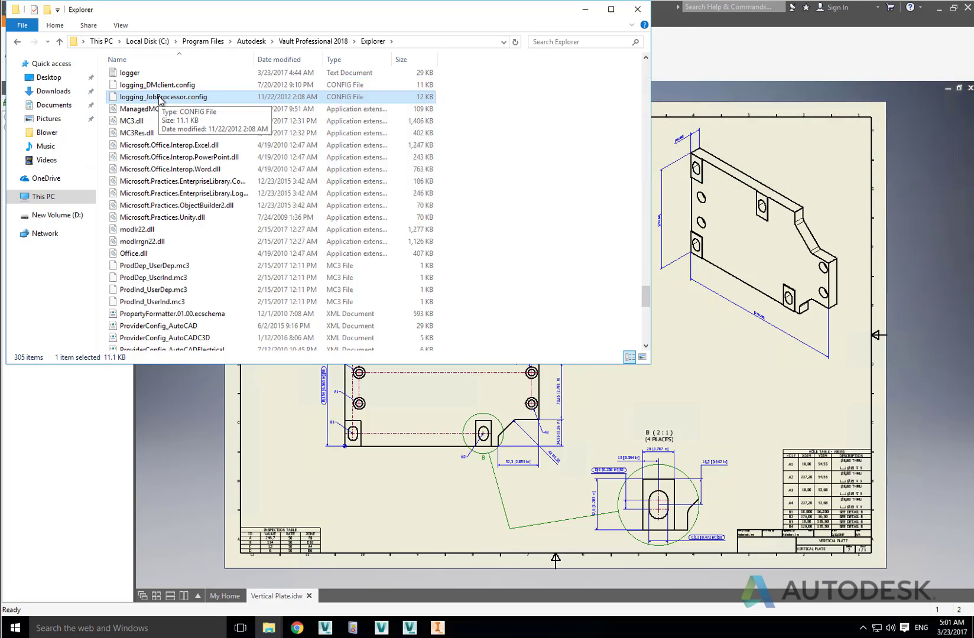
pyautogui.rightClick(160, 100)
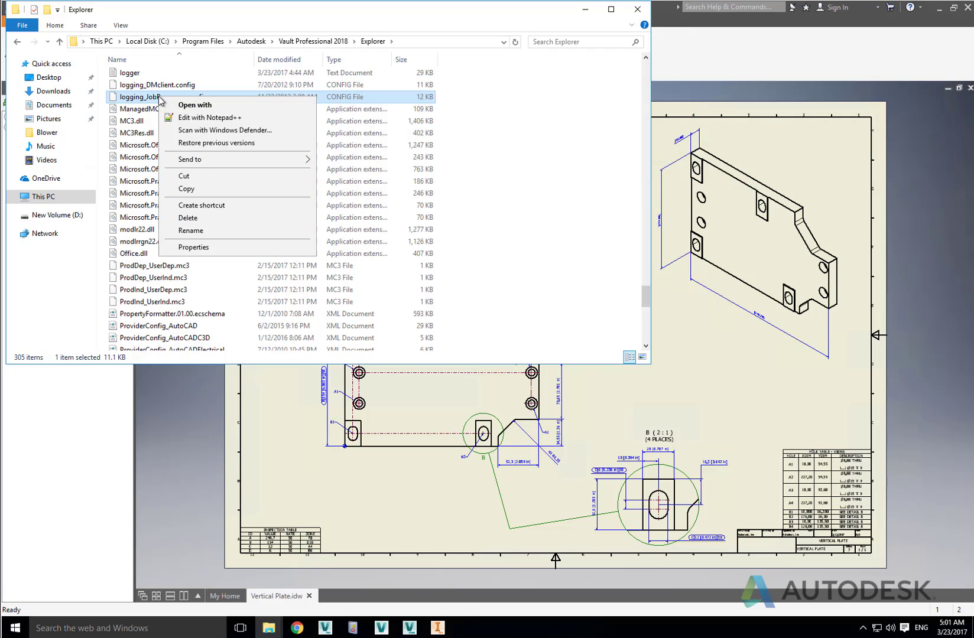
pyautogui.click(200, 189)
pyautogui.click(55, 24)
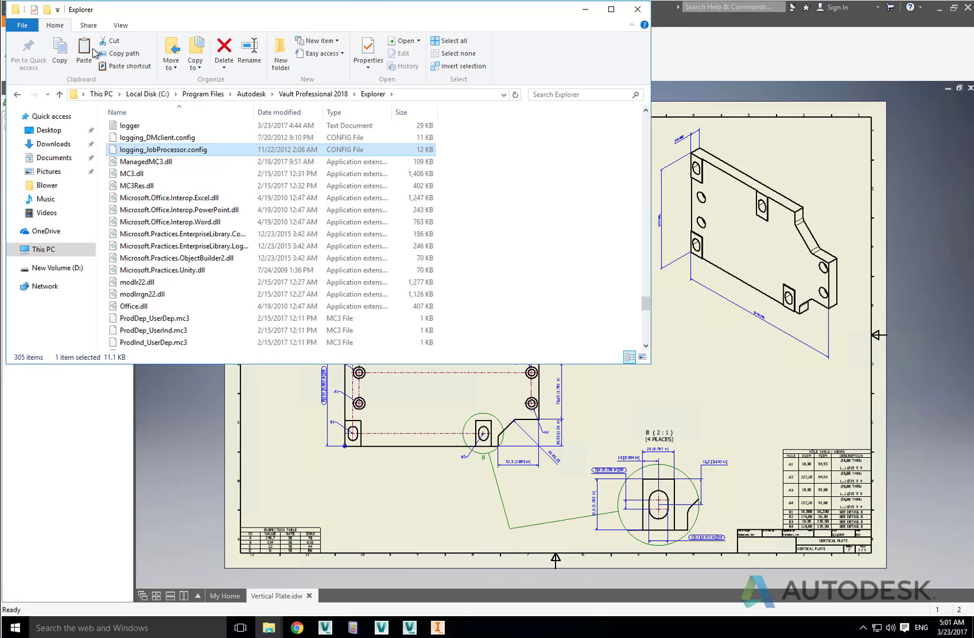
pyautogui.hotkey('ctrl', 'v')
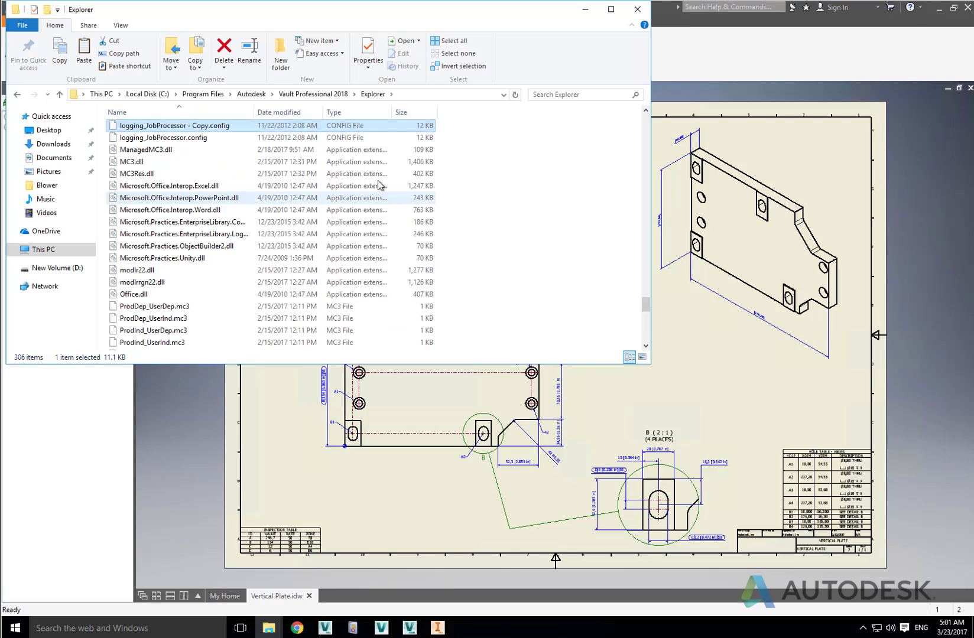
# - Open the original logging_JobProcessor.config for editing in Notepad++ and maximize the editor window
pyautogui.click(121, 138)
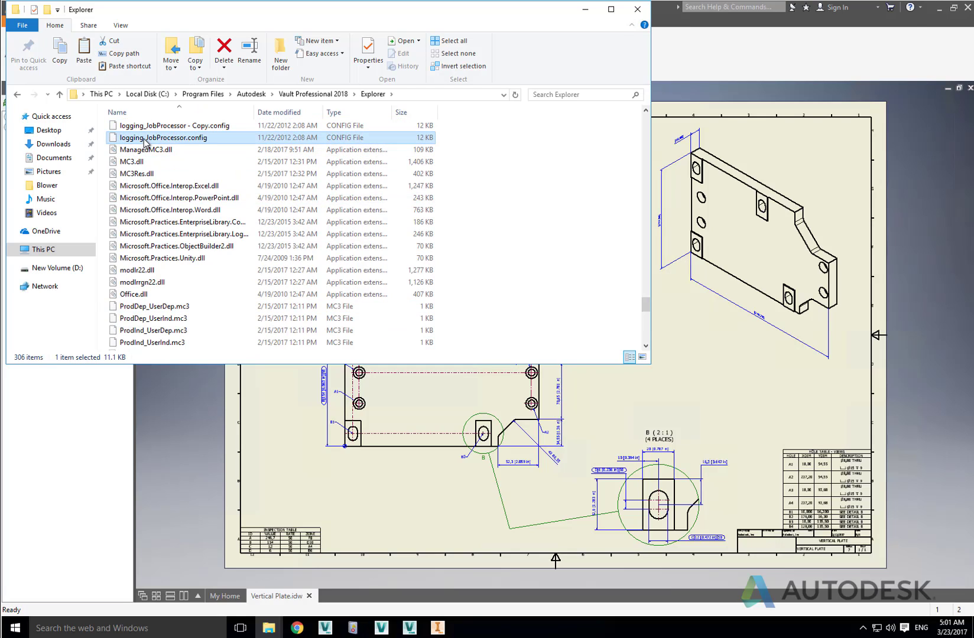
pyautogui.rightClick(148, 141)
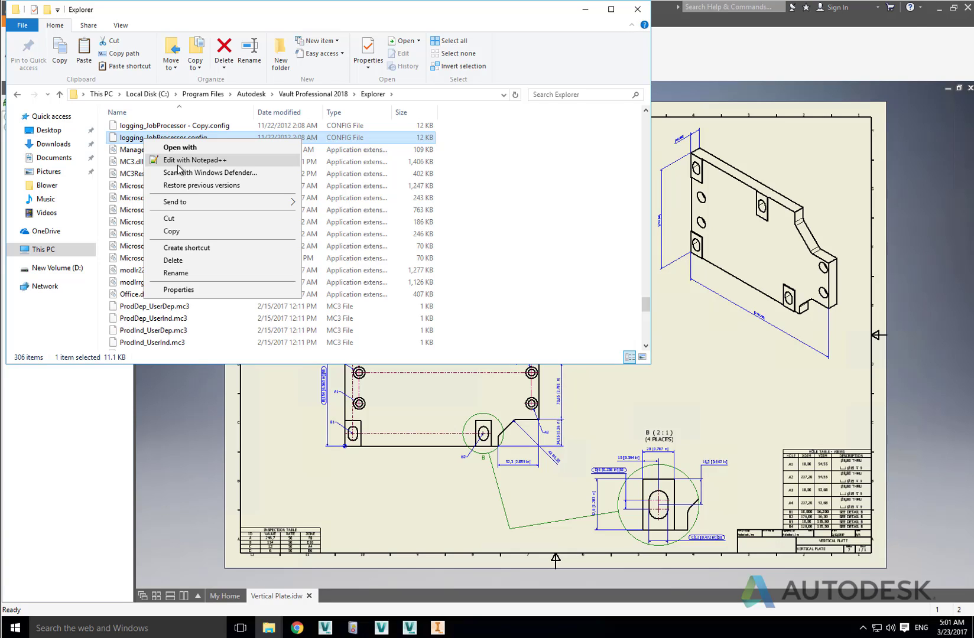
pyautogui.click(178, 166)
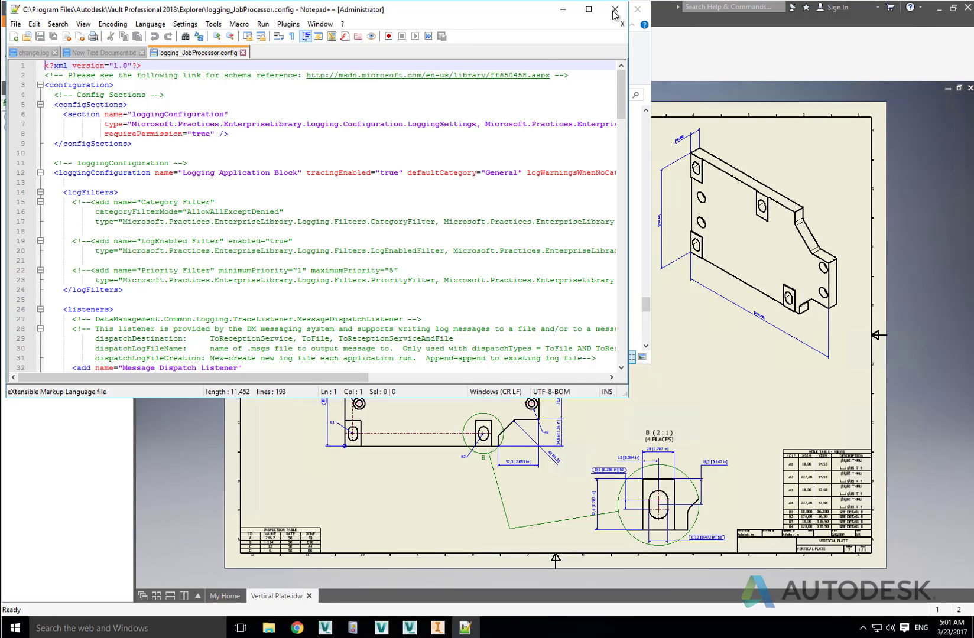
pyautogui.click(589, 9)
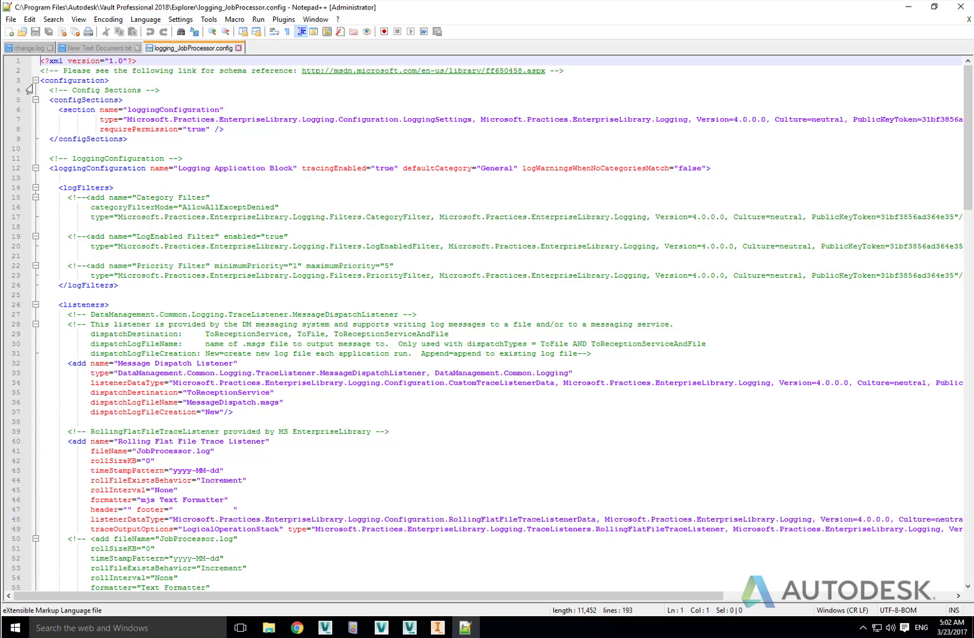
# - Search the config file for "Event Log Listener" and count its occurrences
pyautogui.click(51, 61)
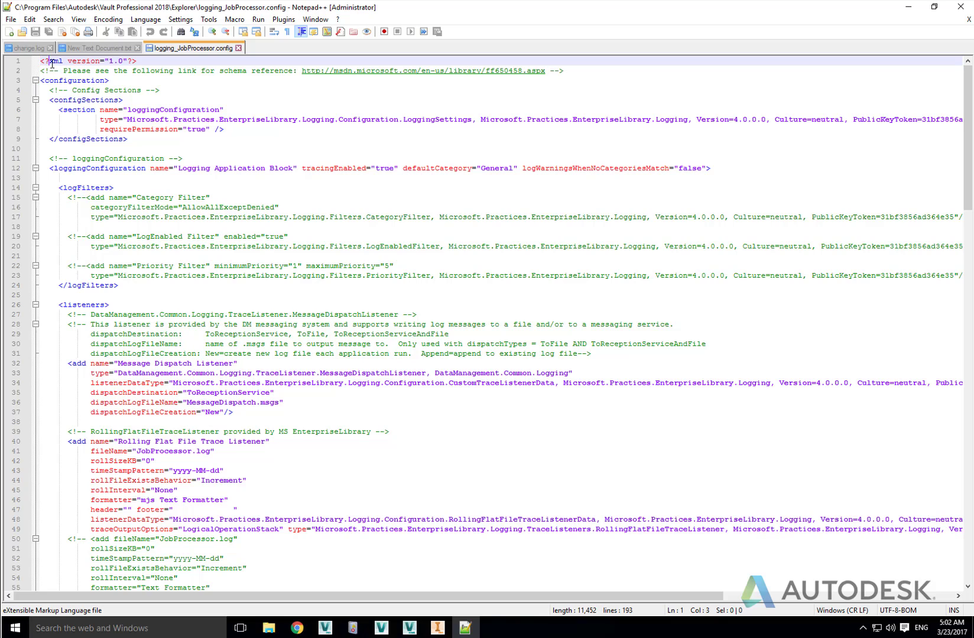
pyautogui.click(29, 19)
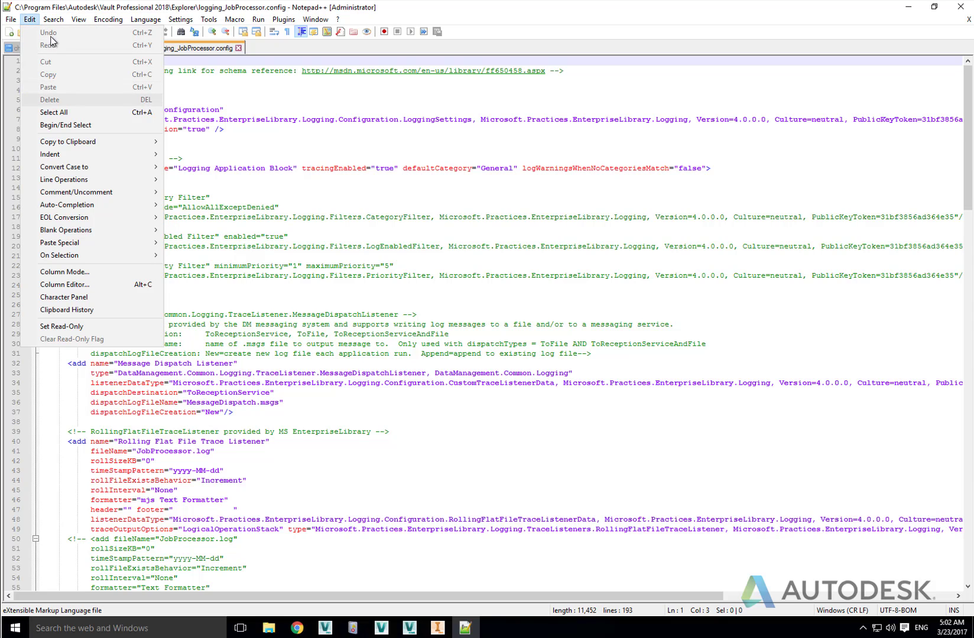
pyautogui.click(65, 33)
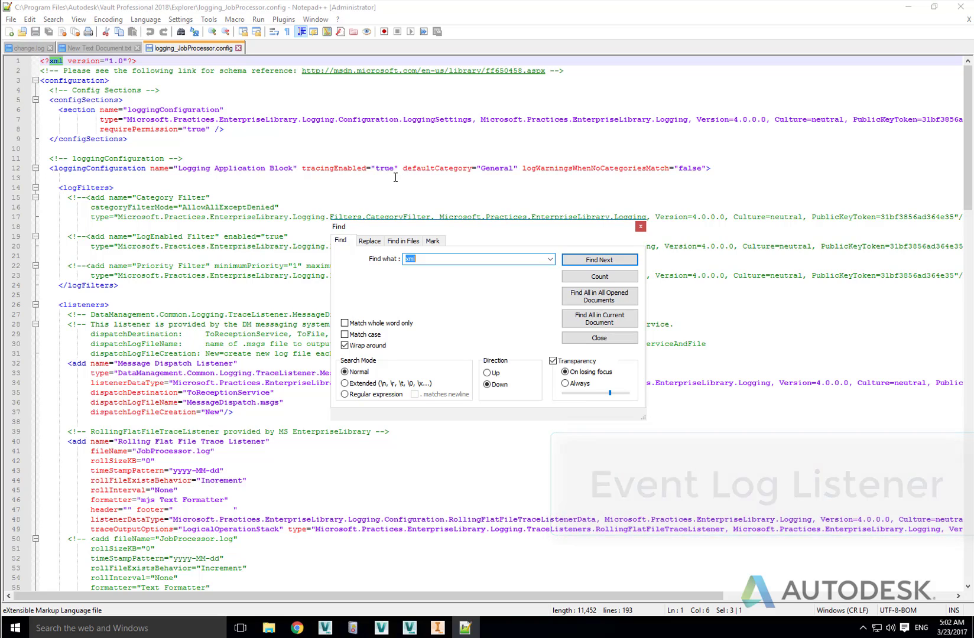
pyautogui.write('E')
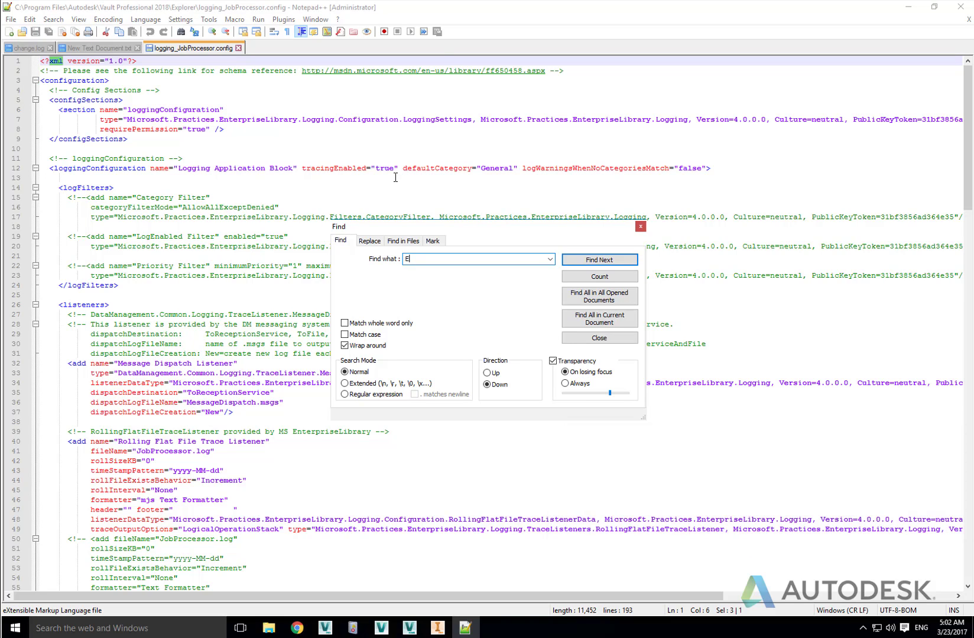
pyautogui.write('vent Log Listener')
pyautogui.click(593, 262)
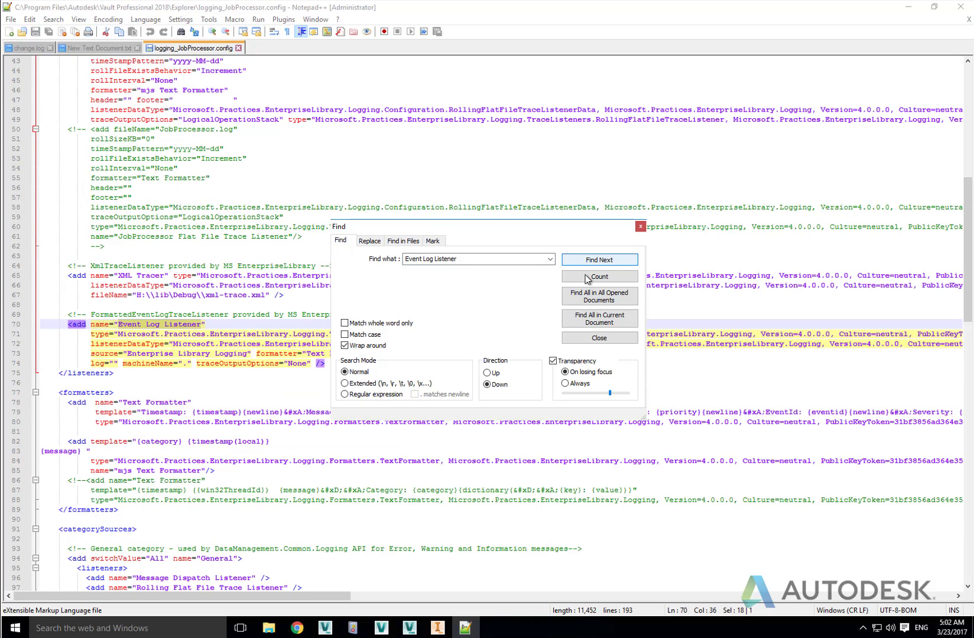
pyautogui.click(590, 276)
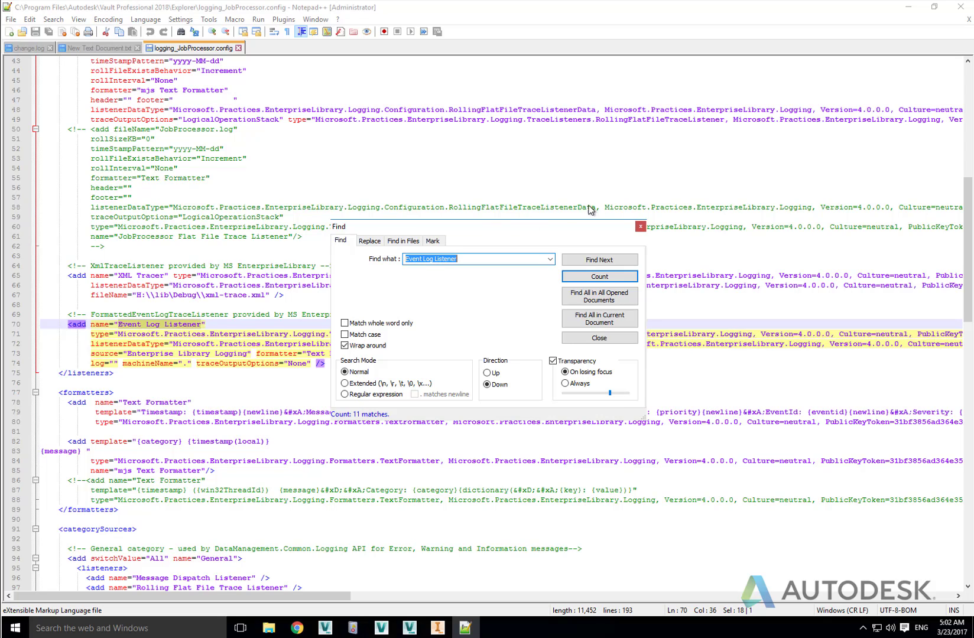
# - Find the next "Event Log Listener" occurrence and examine the opening and closing comment markers around that line
pyautogui.moveTo(496, 226); pyautogui.dragTo(741, 188)
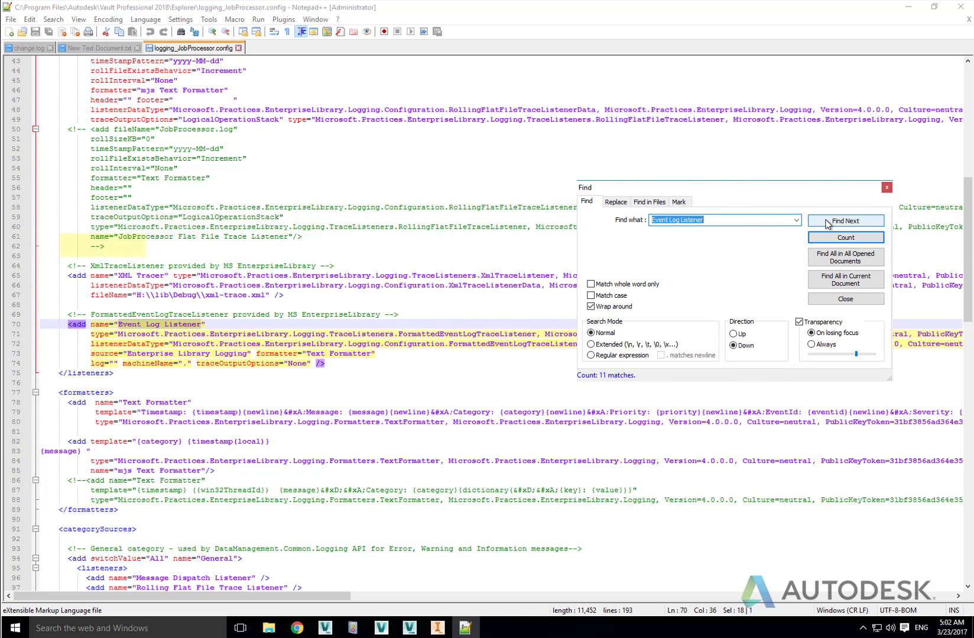
pyautogui.click(843, 221)
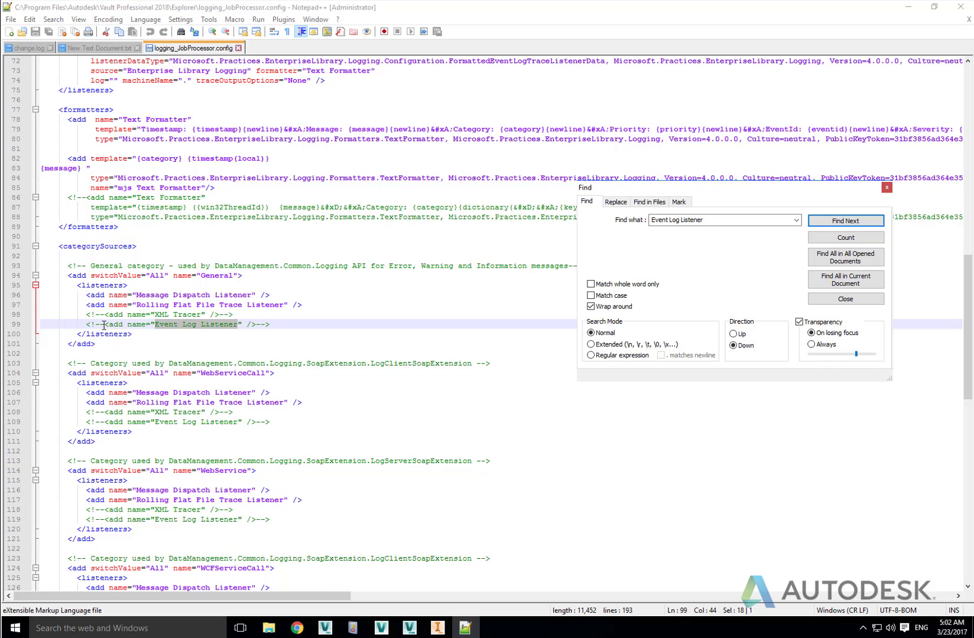
pyautogui.moveTo(104, 324)
pyautogui.mouseDown()
pyautogui.moveTo(89, 314)
pyautogui.moveTo(87, 324)
pyautogui.mouseUp()
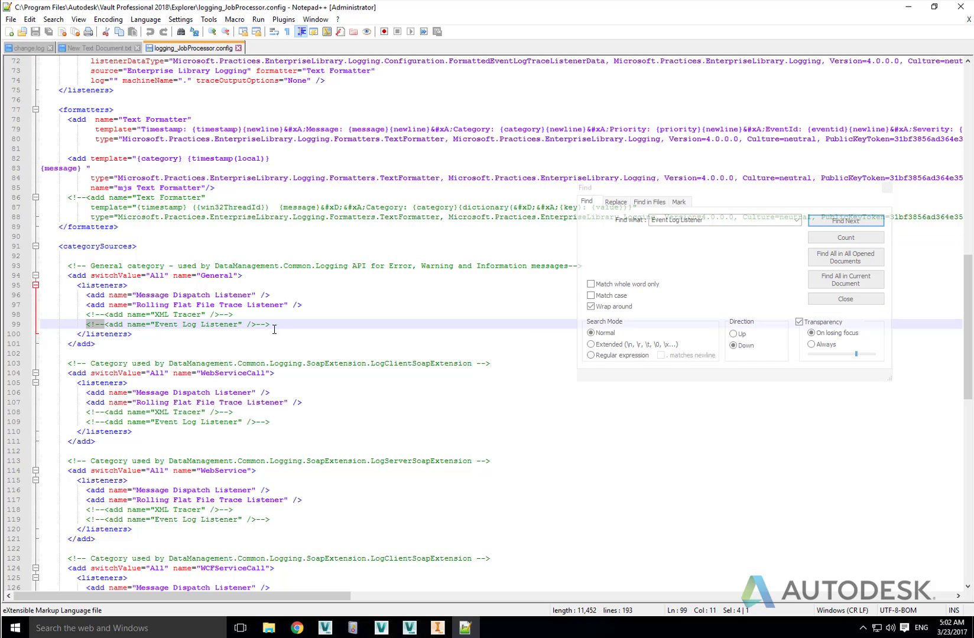
pyautogui.moveTo(264, 332); pyautogui.dragTo(257, 325)
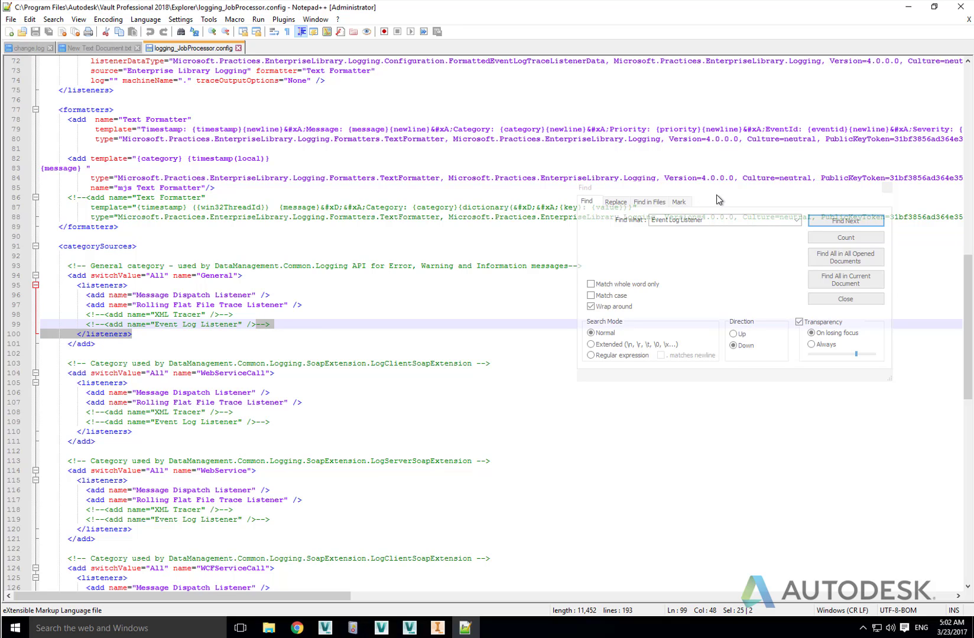
# - Copy the commented-out Event Log Listener line in the General category and use it as the search text for a replacement
pyautogui.click(273, 325)
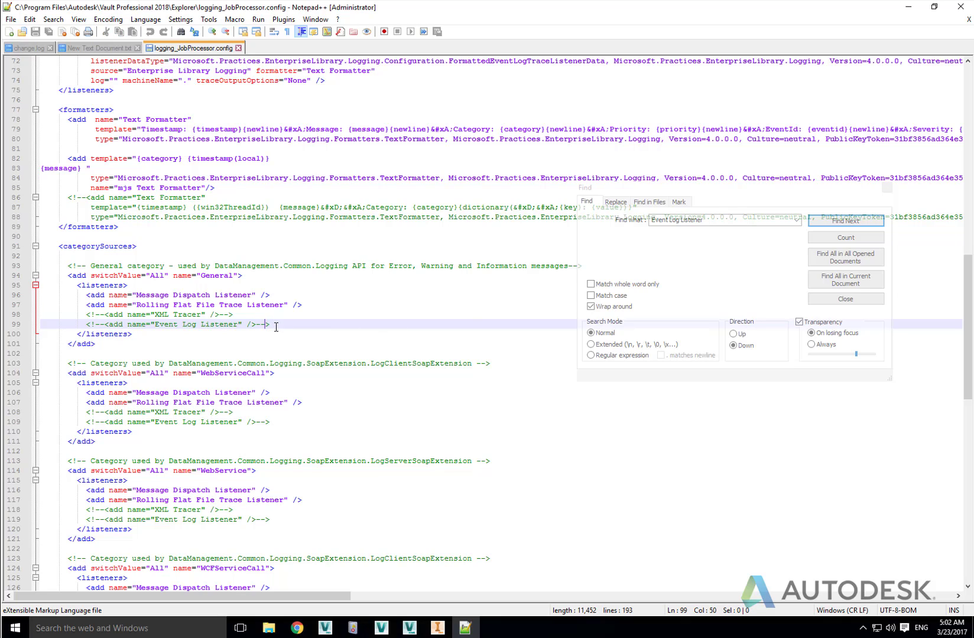
pyautogui.moveTo(230, 325); pyautogui.dragTo(89, 324)
pyautogui.rightClick(89, 324)
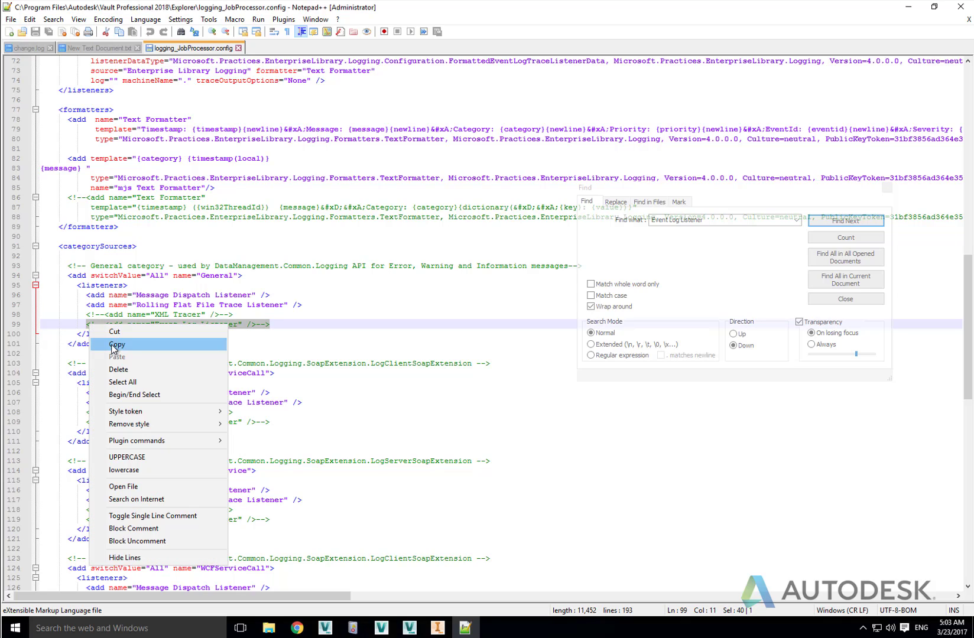
pyautogui.click(683, 220)
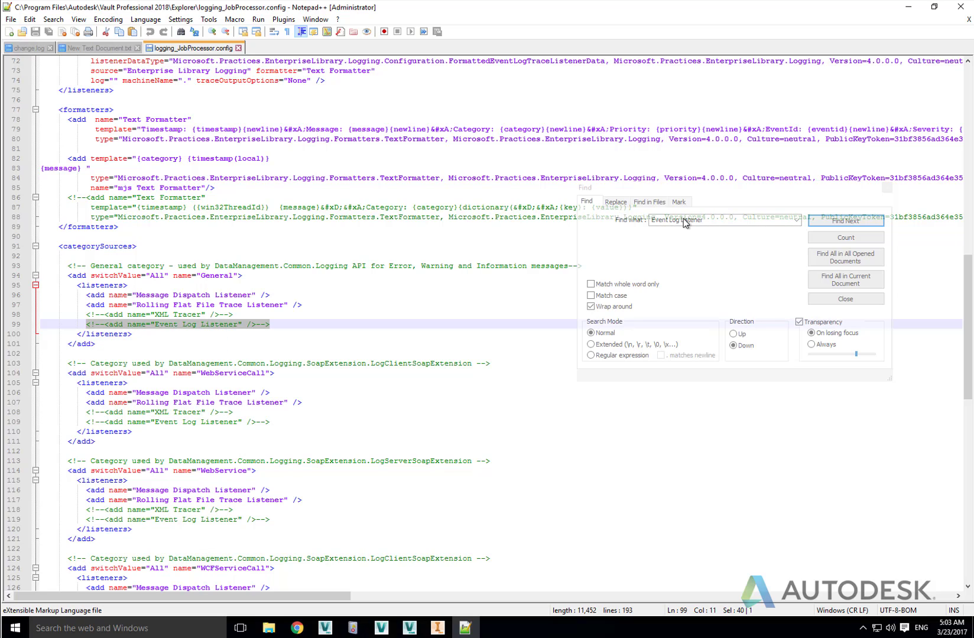
pyautogui.click(615, 203)
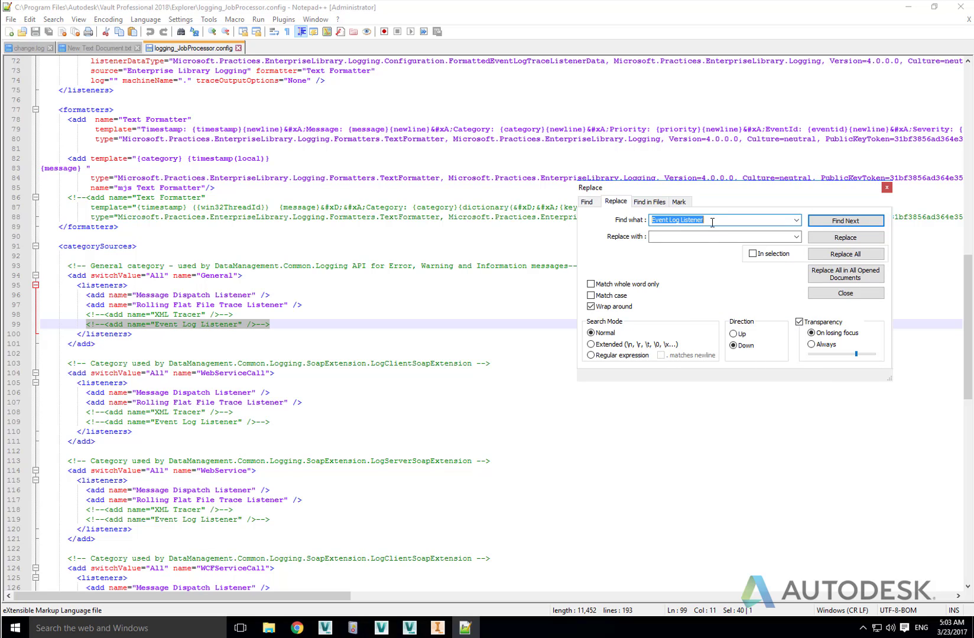
pyautogui.click(710, 220)
pyautogui.keyDown('shift'); pyautogui.click(649, 221); pyautogui.keyUp('shift')
pyautogui.hotkey('ctrl', 'v')
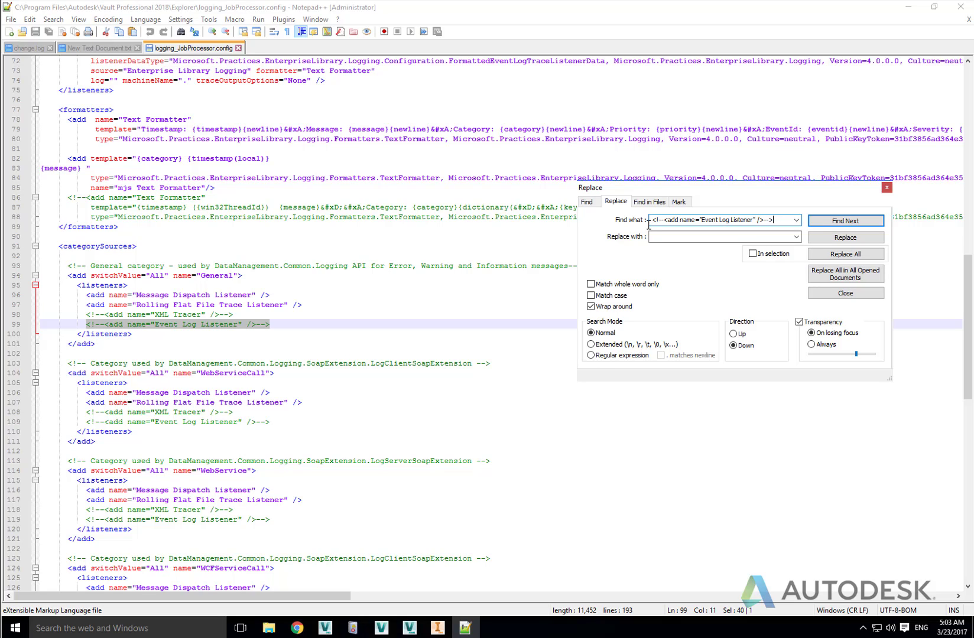
# - Set the replacement text to <add name="Event Log Listener" />, without the opening and closing comment markers
pyautogui.click(656, 237)
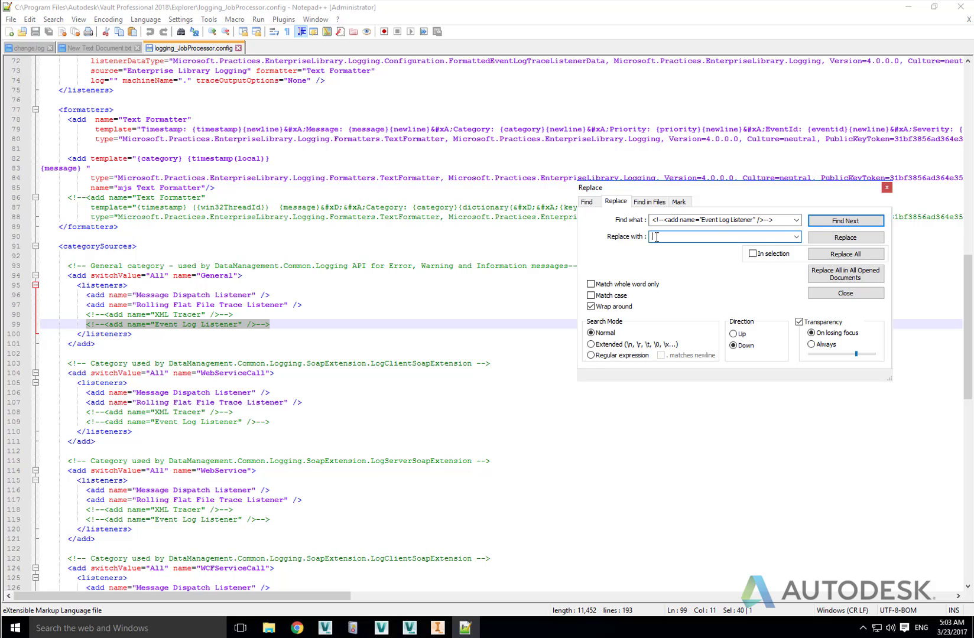
pyautogui.hotkey('ctrl', 'v')
pyautogui.press('BackSpace')
pyautogui.press('BackSpace')
pyautogui.press('BackSpace')
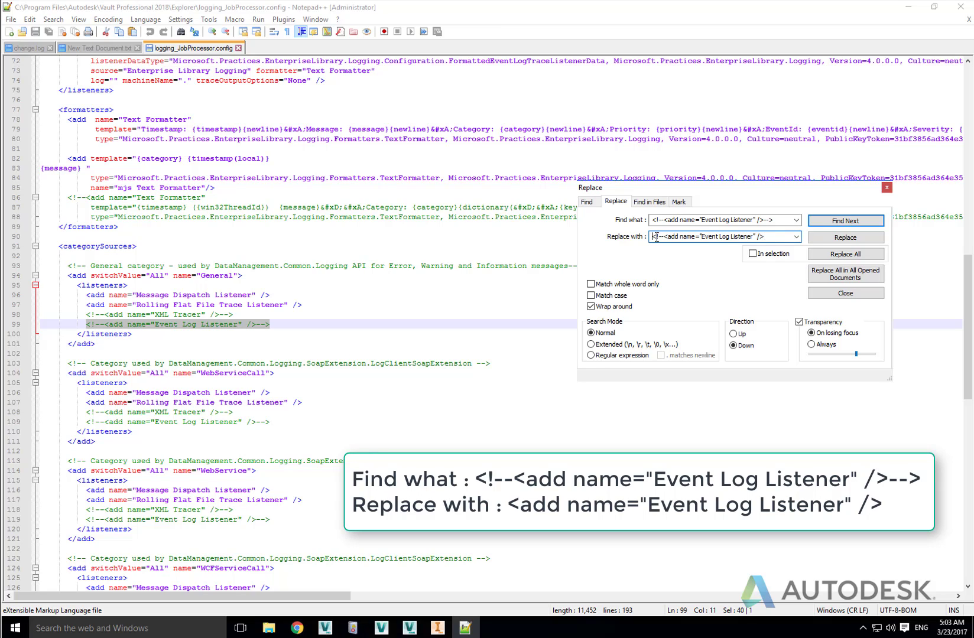
pyautogui.press('Delete')
pyautogui.press('Delete')
pyautogui.press('Delete')
pyautogui.press('Delete')
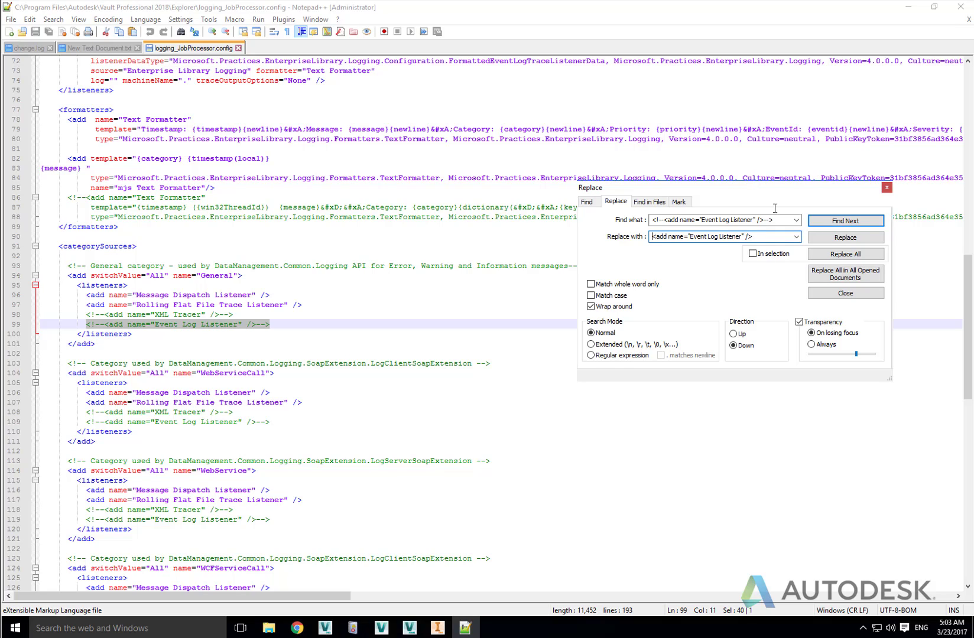
# - Replace the commented-out Event Log Listener entries one by one through the end of the config file and close the Replace dialog
pyautogui.click(845, 238)
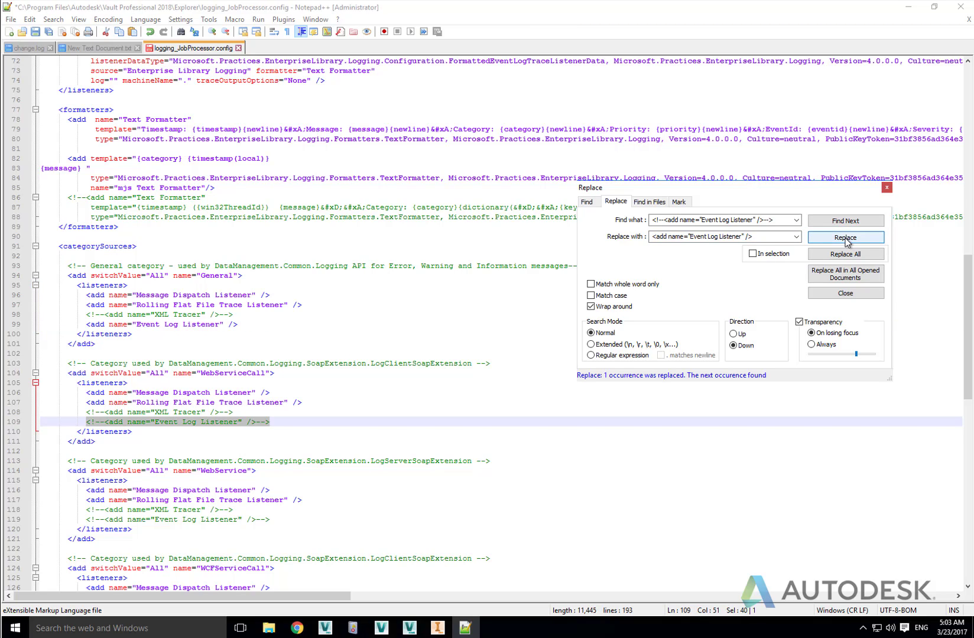
pyautogui.click(844, 238)
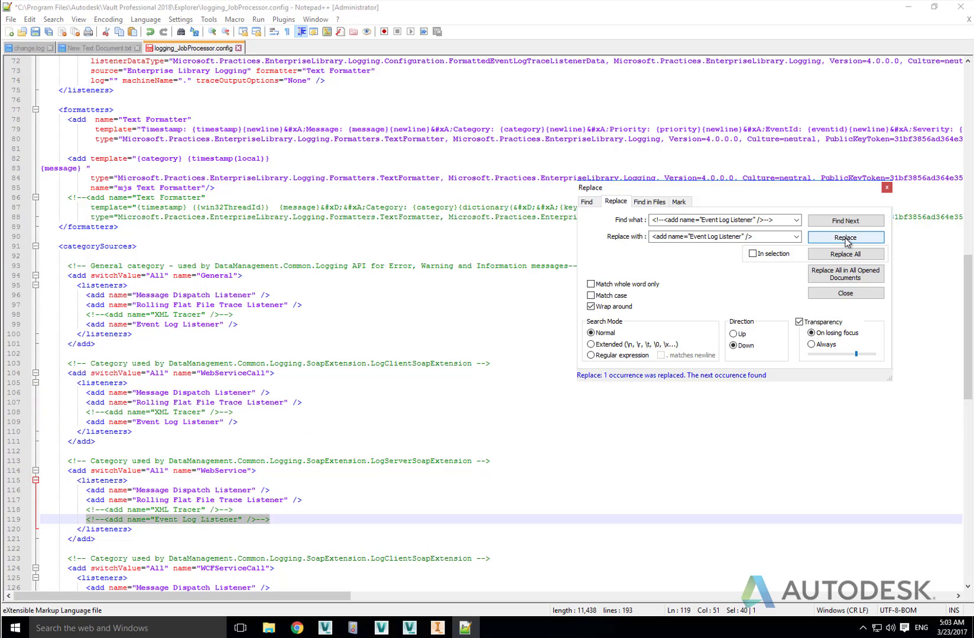
pyautogui.click(844, 237)
pyautogui.click(844, 238)
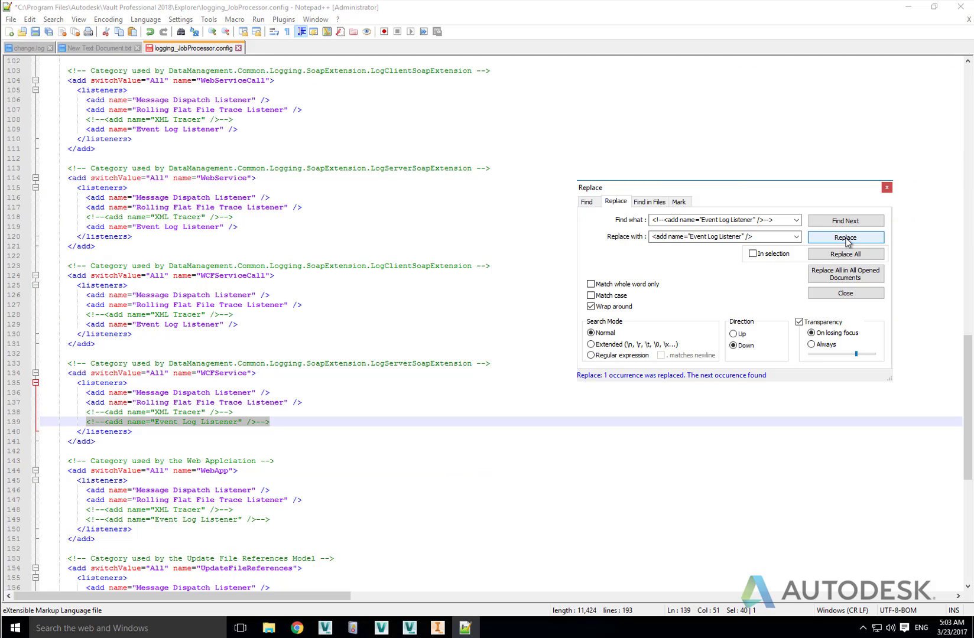
pyautogui.click(844, 238)
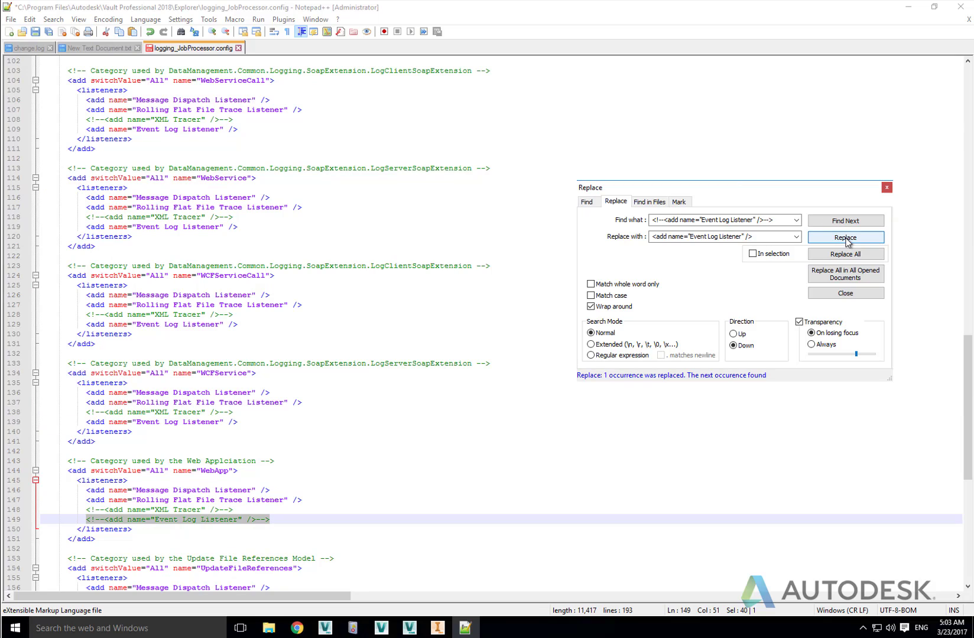
pyautogui.click(845, 237)
pyautogui.click(845, 237)
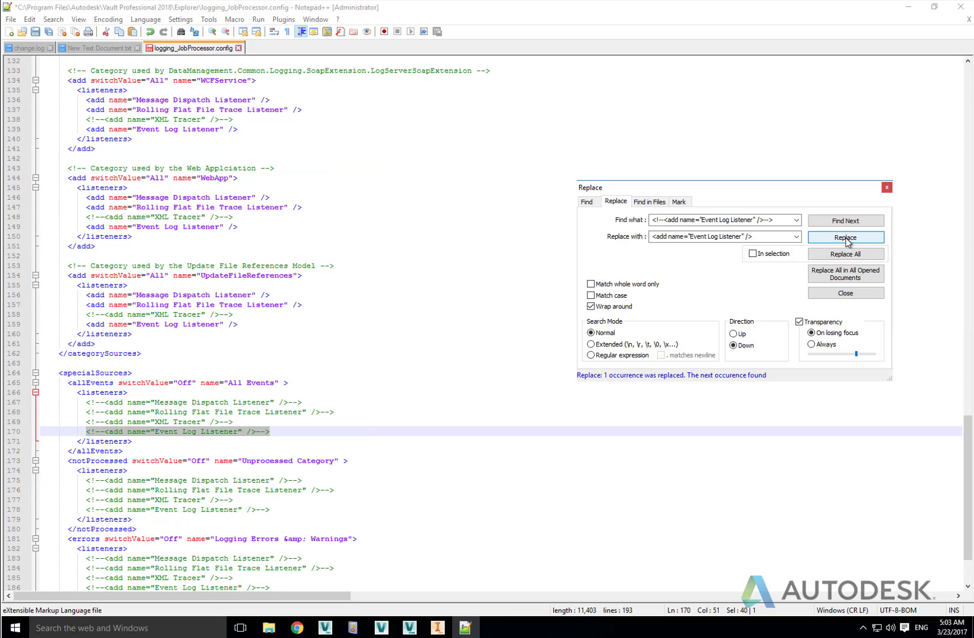
pyautogui.click(845, 237)
pyautogui.click(845, 238)
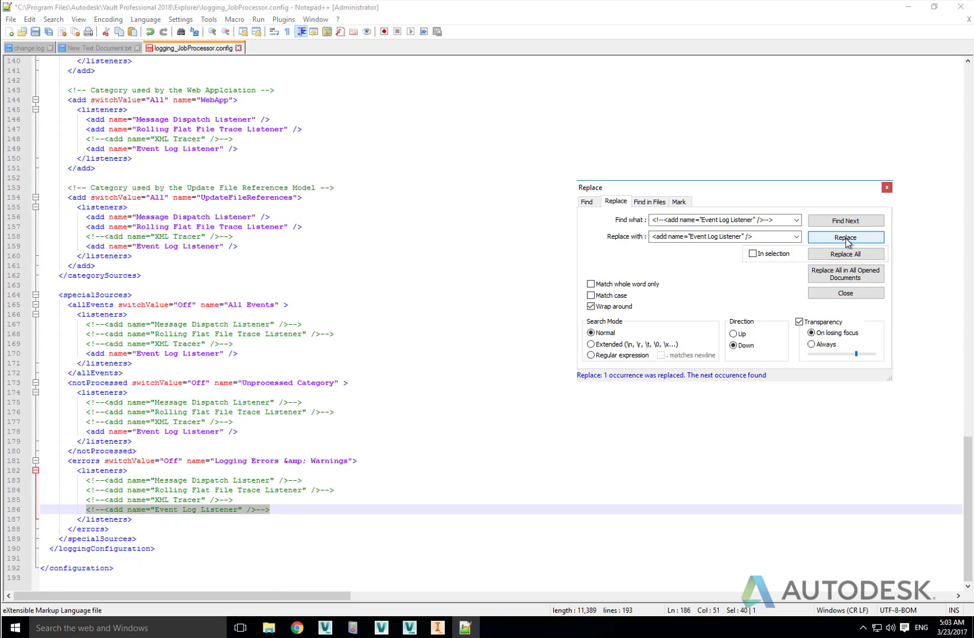
pyautogui.click(845, 237)
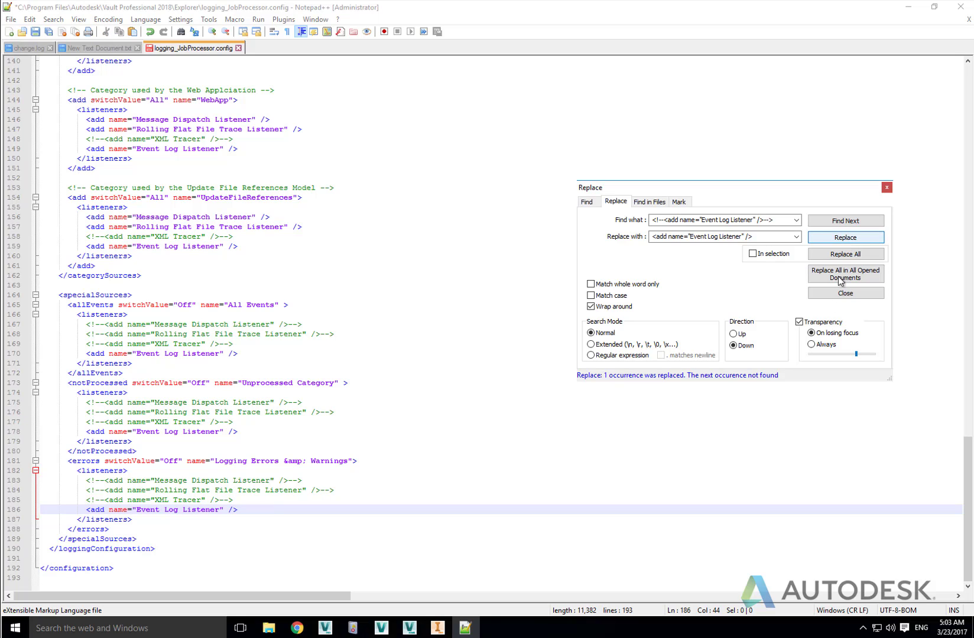
pyautogui.click(843, 294)
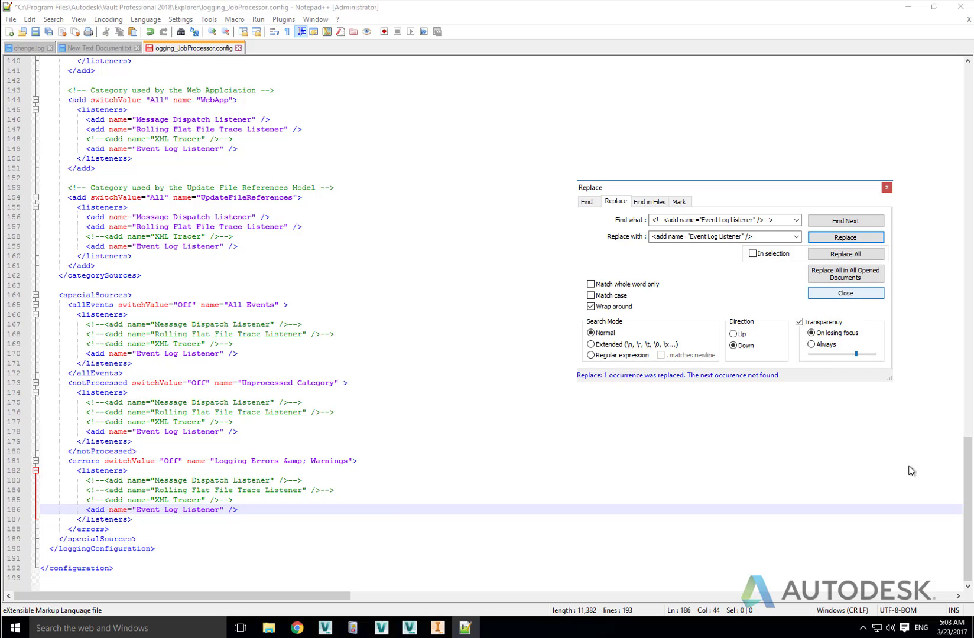
# - Search from the beginning of the config file for "Enterprise Library logging" and close the search dialog at the first match
pyautogui.scroll(20, 945, 167)
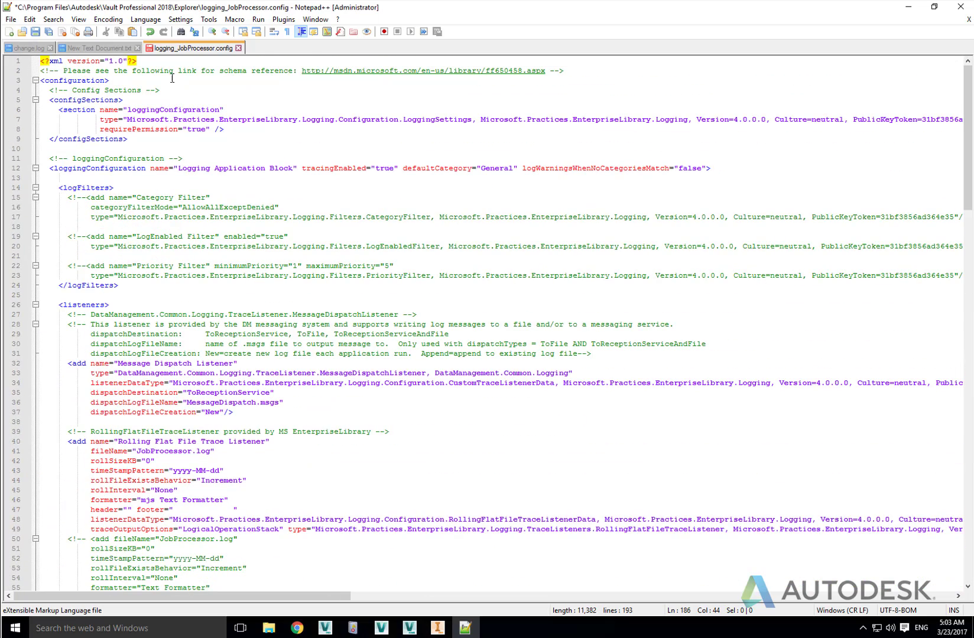
pyautogui.hotkey('ctrl', 'Home')
pyautogui.press('Right')
pyautogui.press('Right')
pyautogui.press('Right')
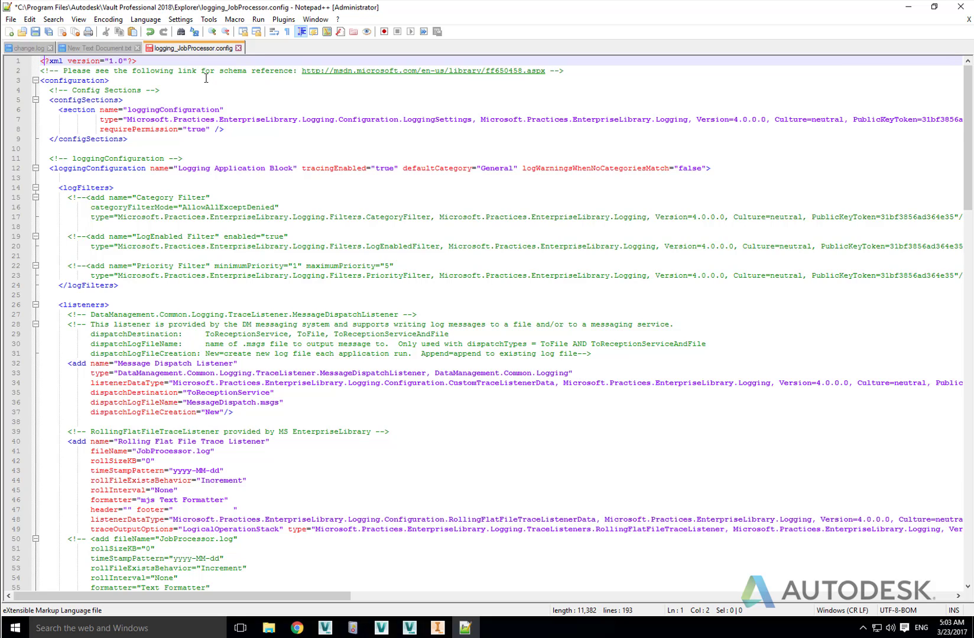
pyautogui.hotkey('ctrl', 'f')
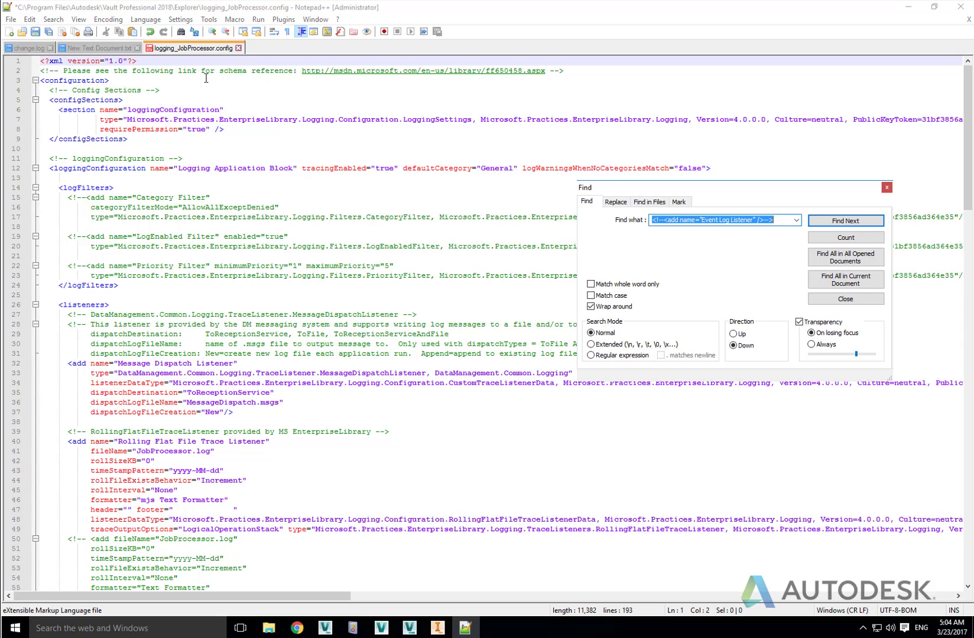
pyautogui.write('Enterprise Libratu')
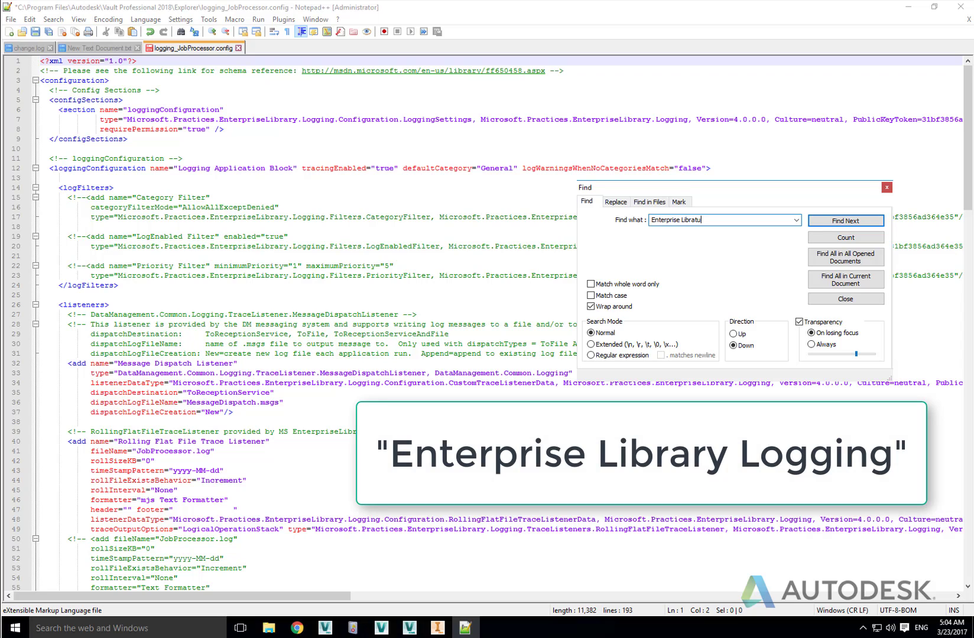
pyautogui.press('BackSpace')
pyautogui.press('BackSpace')
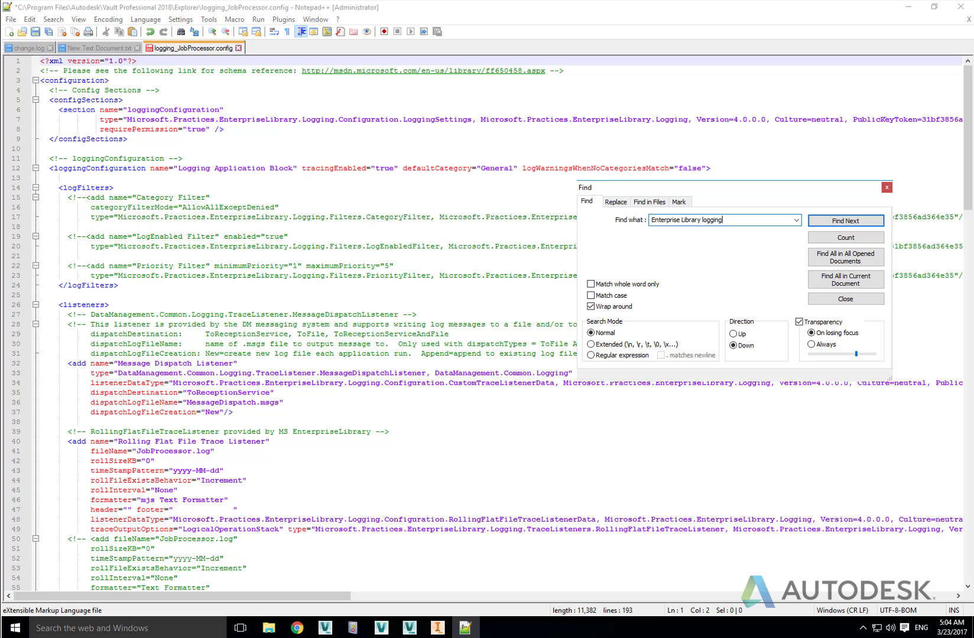
pyautogui.click(824, 217)
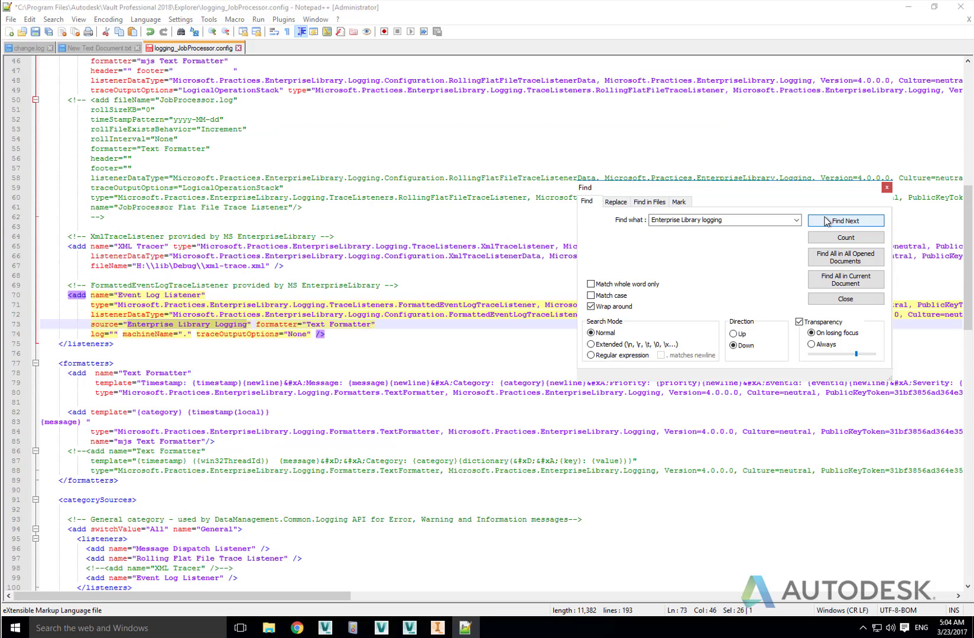
pyautogui.click(836, 300)
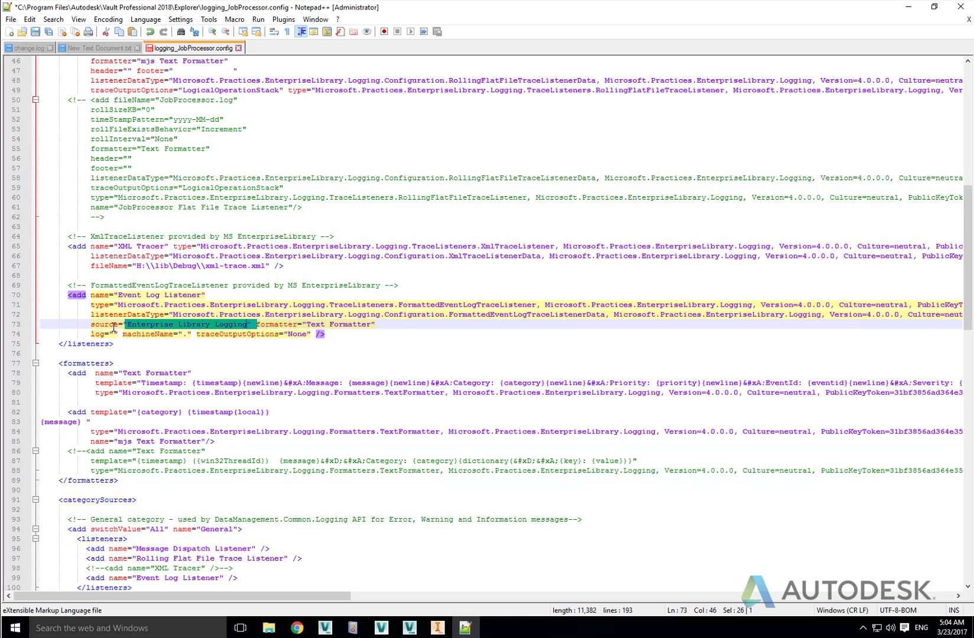
# - Consult Event Viewer's Application log, set the Event Log Listener's source attribute to "Autodesk JP" in the config file, and save it
pyautogui.moveTo(90, 324); pyautogui.dragTo(184, 325)
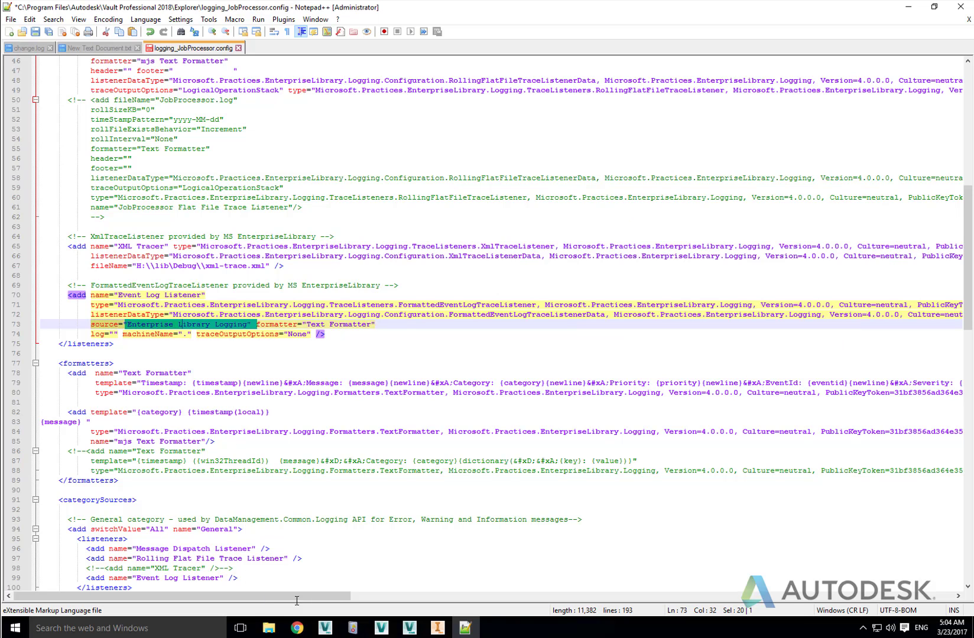
pyautogui.click(357, 631)
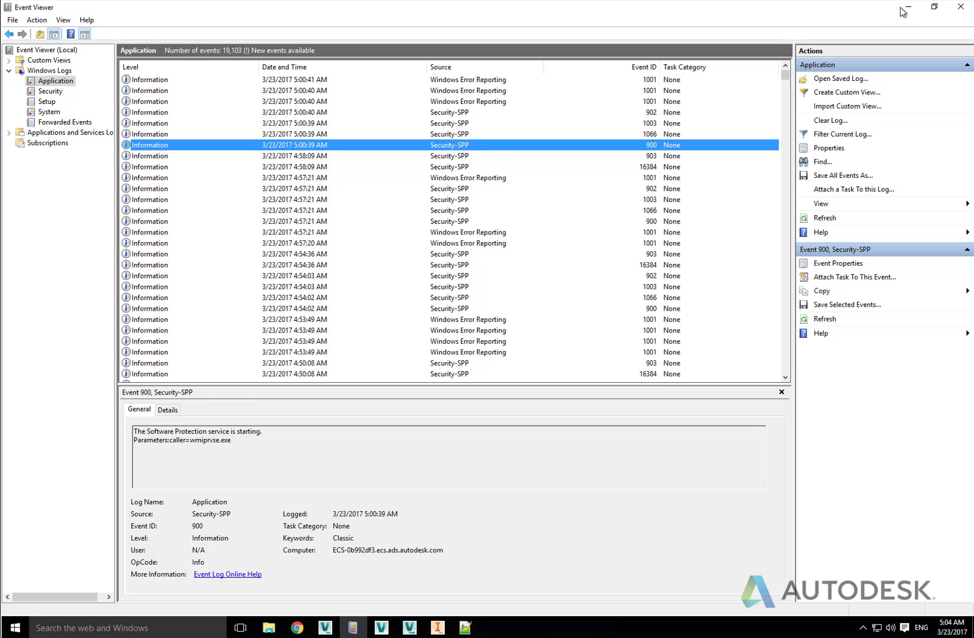
pyautogui.hotkey('alt', 'Tab')
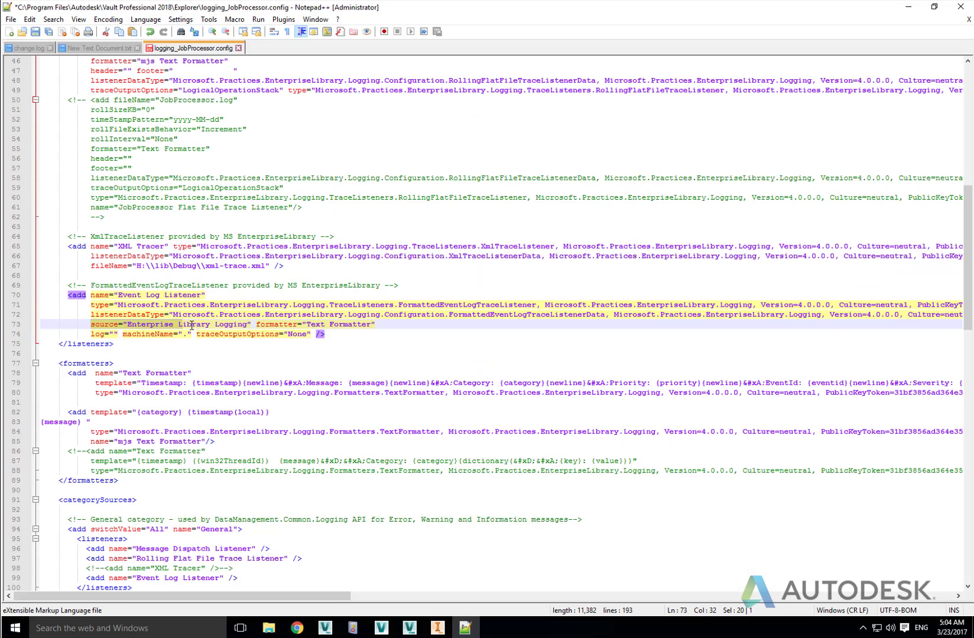
pyautogui.click(247, 324)
pyautogui.moveTo(248, 325); pyautogui.dragTo(126, 327)
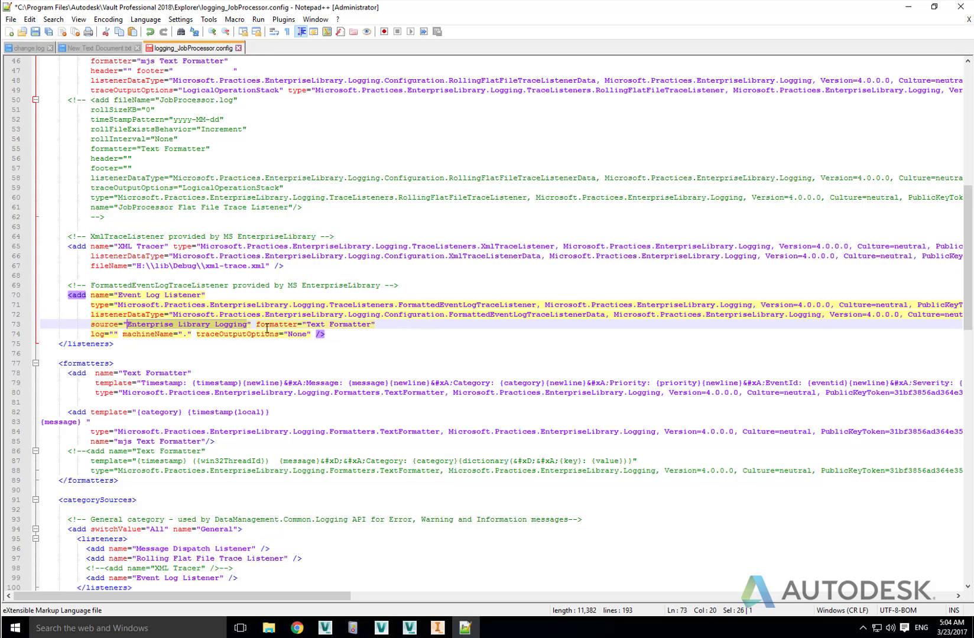
pyautogui.write('Autodesk')
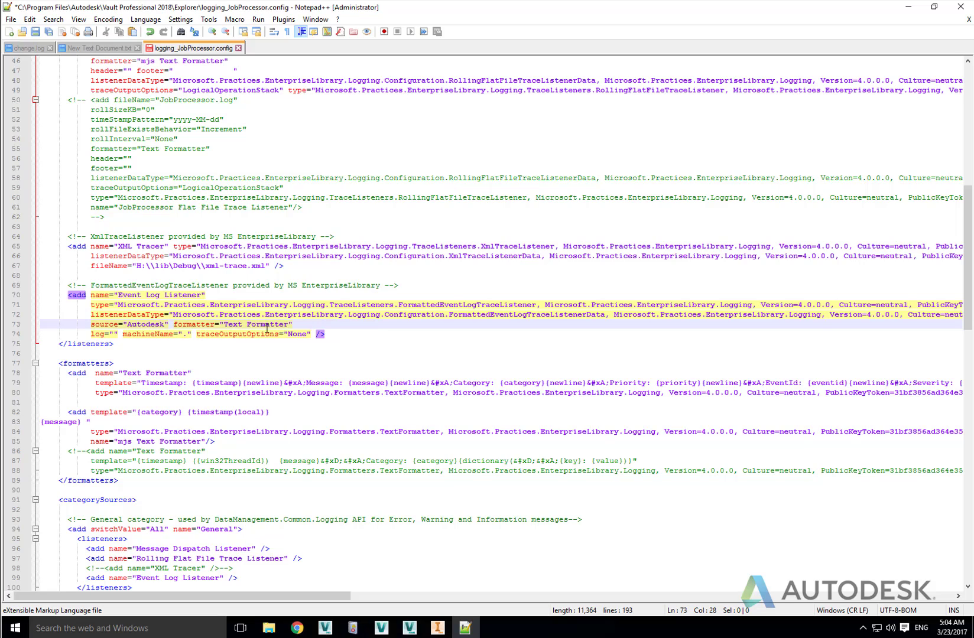
pyautogui.write(' JP')
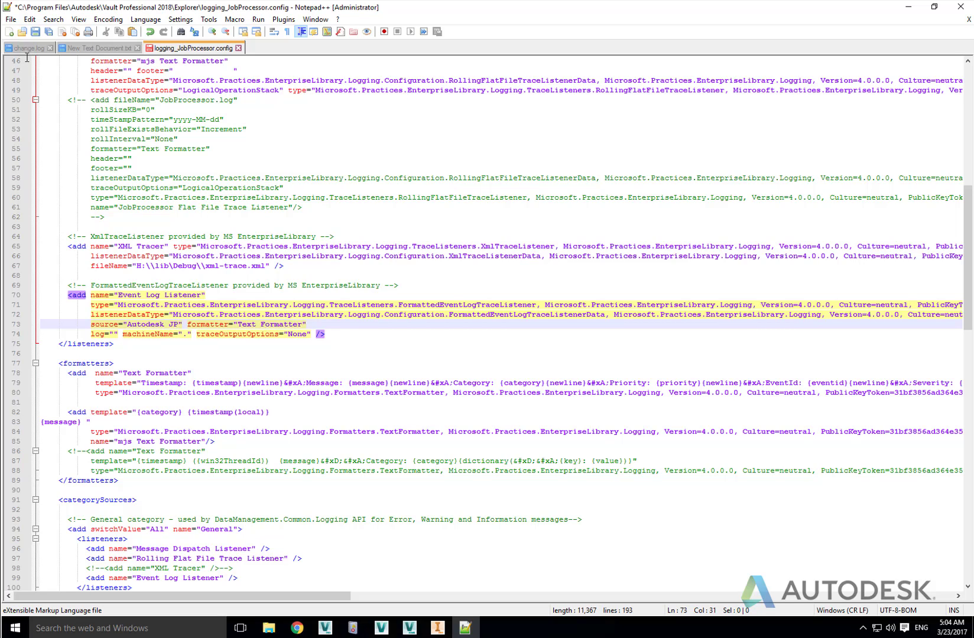
pyautogui.click(33, 35)
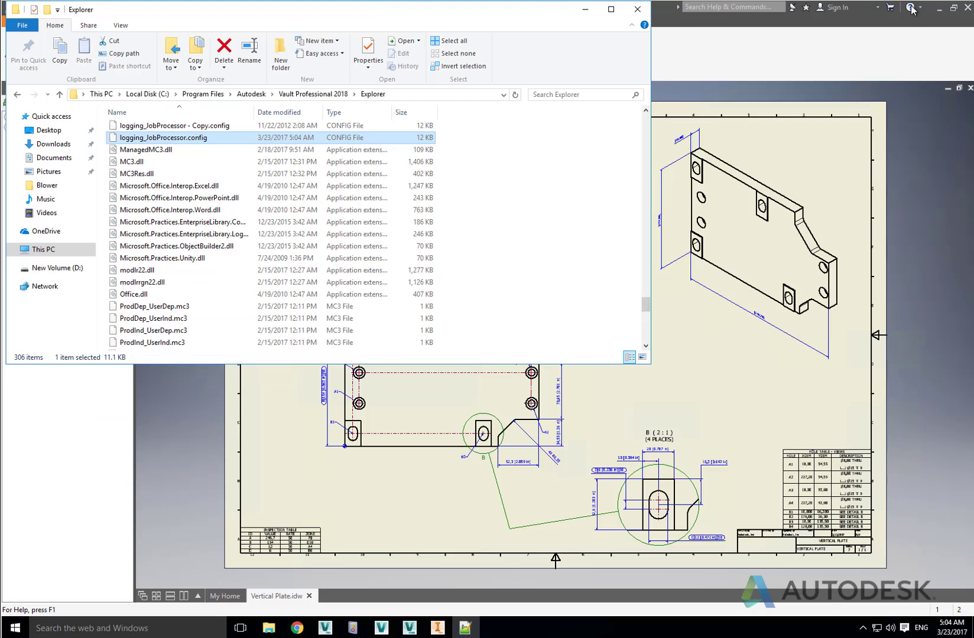
# - Minimize the editor and restart the Vault Job Processor by exiting it and launching it again
pyautogui.click(911, 7)
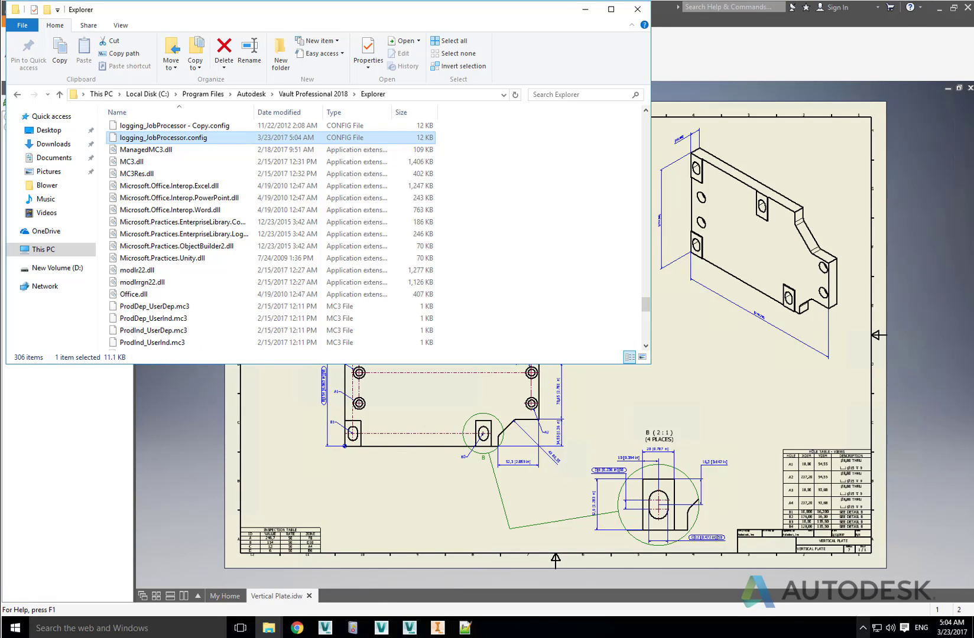
pyautogui.click(379, 630)
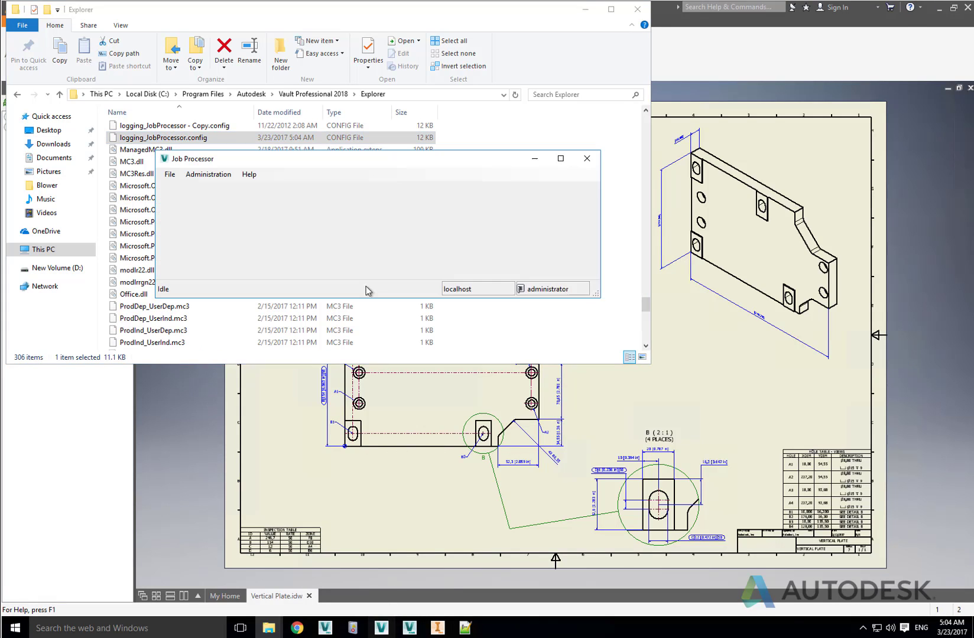
pyautogui.click(170, 175)
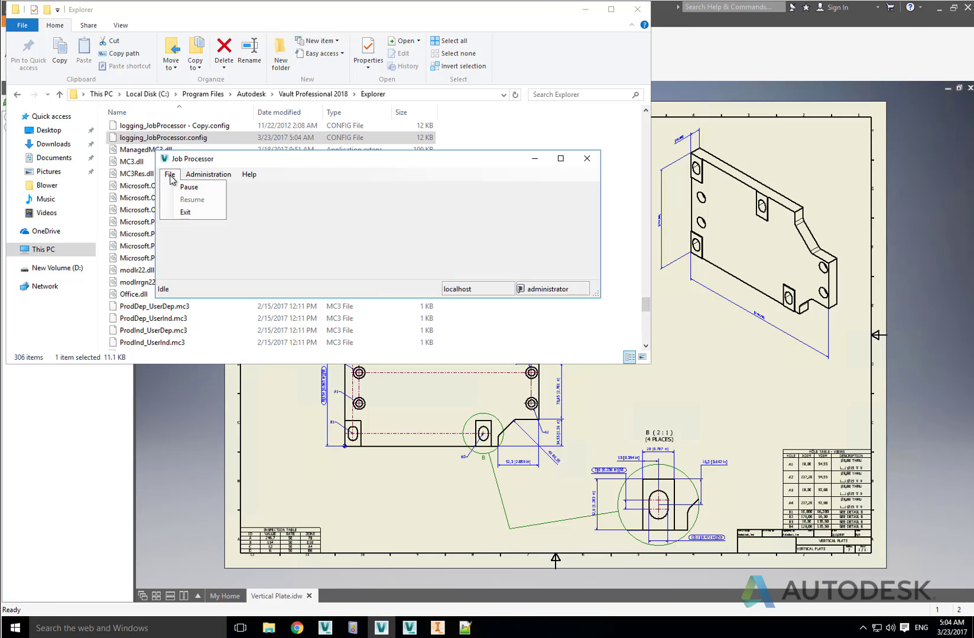
pyautogui.click(188, 214)
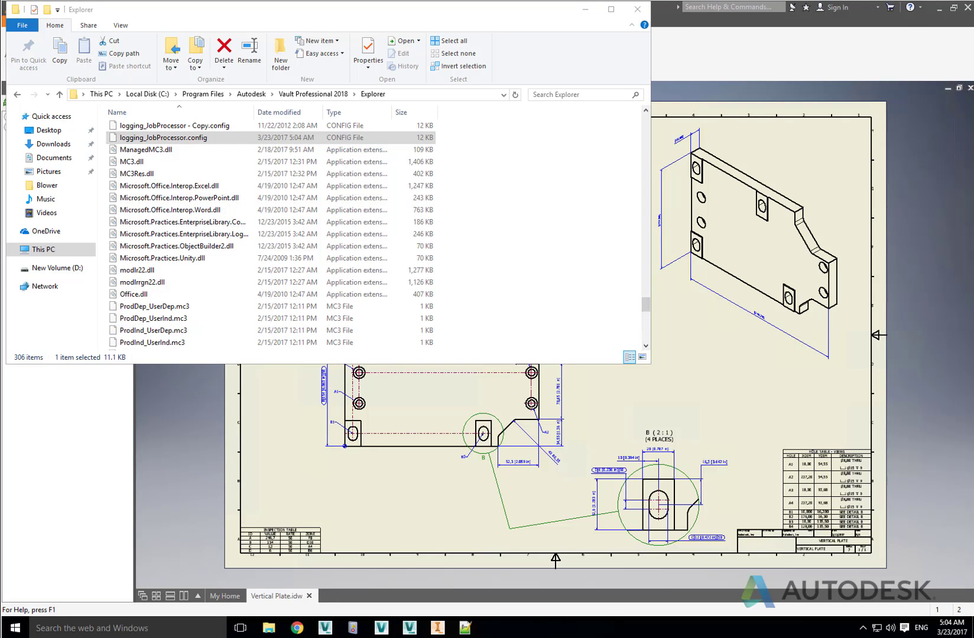
pyautogui.click(381, 628)
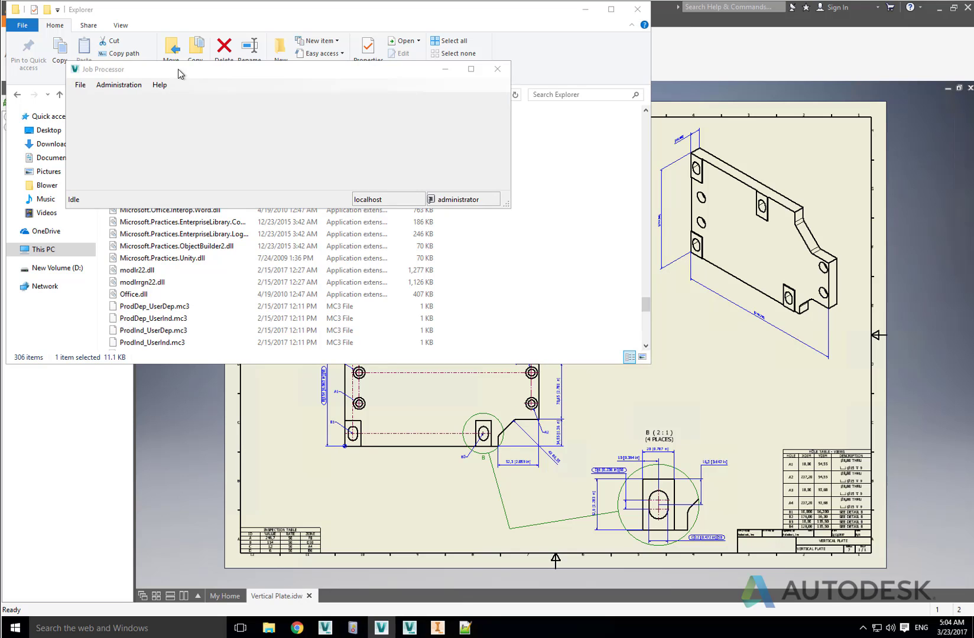
# - Move the Job Processor window clear of the File Explorer window and minimize File Explorer to bring Inventor's drawing forward
pyautogui.moveTo(180, 73); pyautogui.dragTo(444, 238)
pyautogui.click(567, 11)
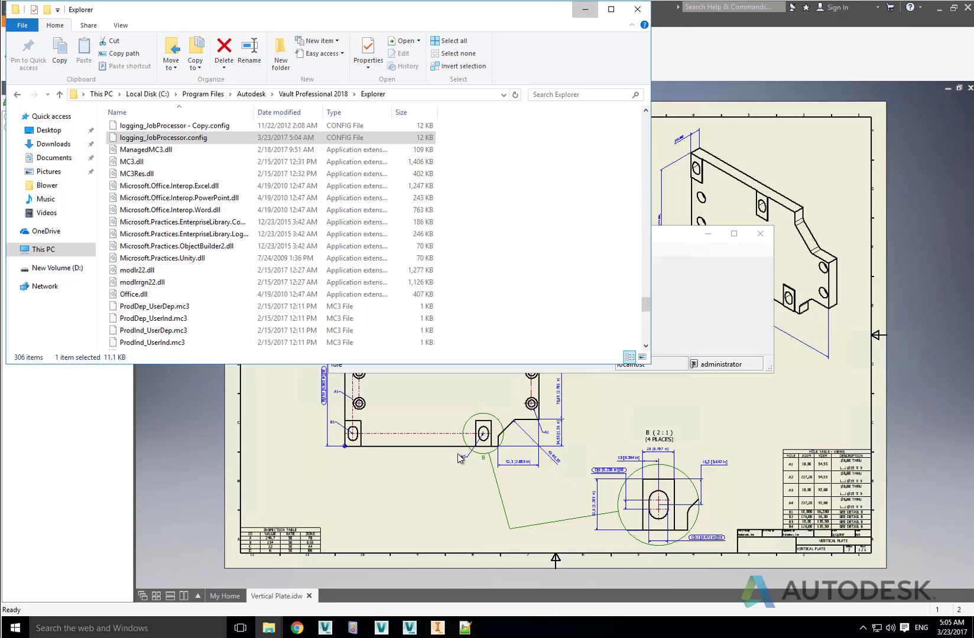
pyautogui.click(461, 458)
# - Switch to Vault Professional, refresh the Designs folder, and permanently delete its Models subfolder with all contents
pyautogui.moveTo(322, 634)
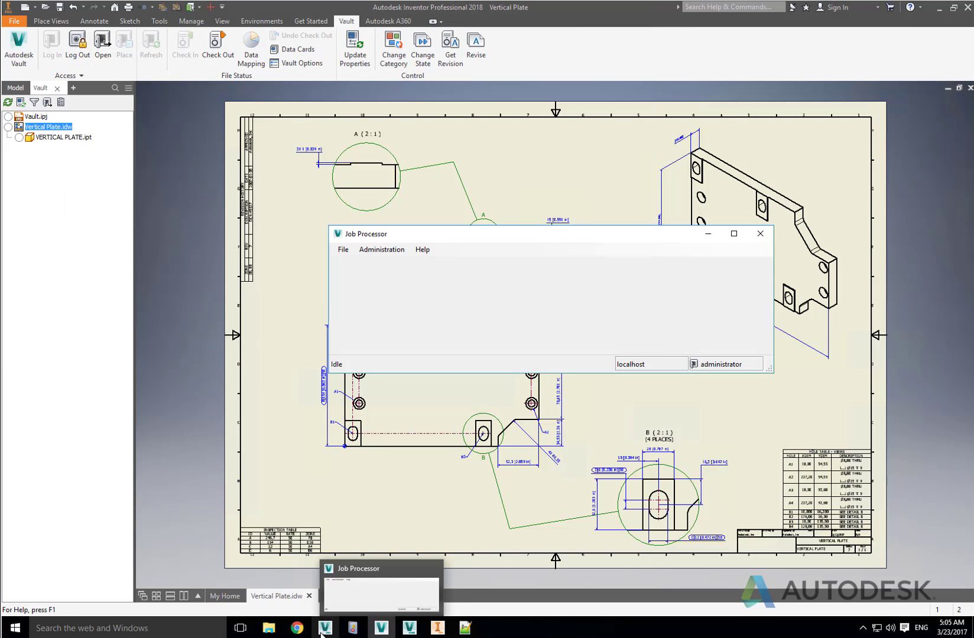
pyautogui.click(381, 627)
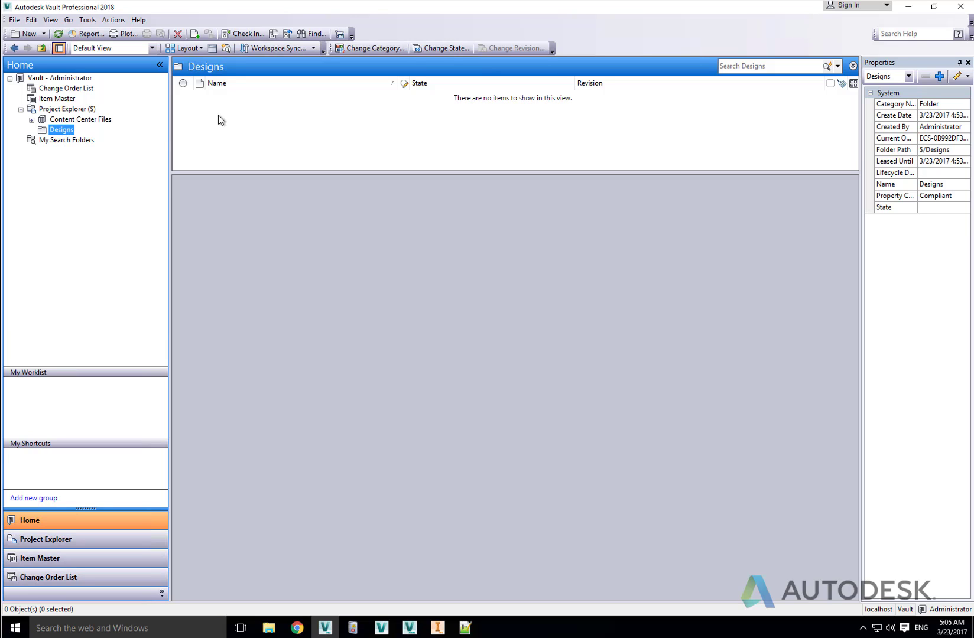
pyautogui.press('F5')
pyautogui.rightClick(70, 144)
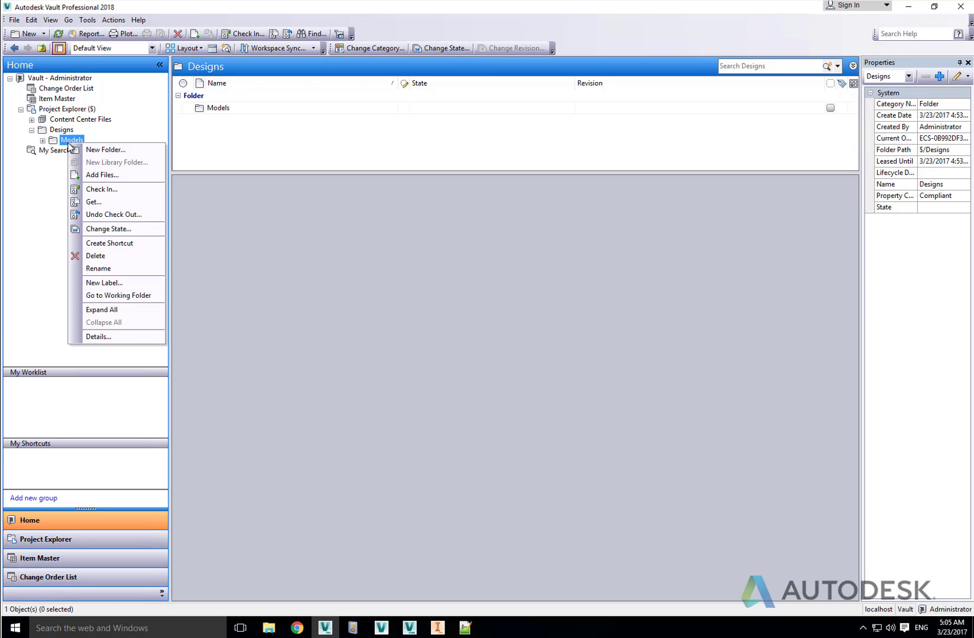
pyautogui.click(96, 257)
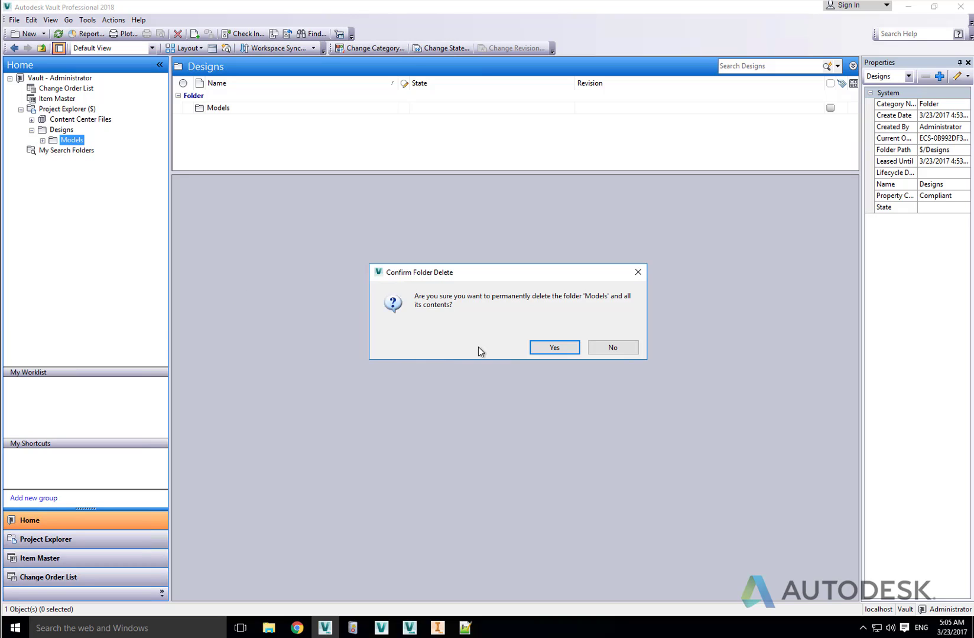
pyautogui.click(555, 348)
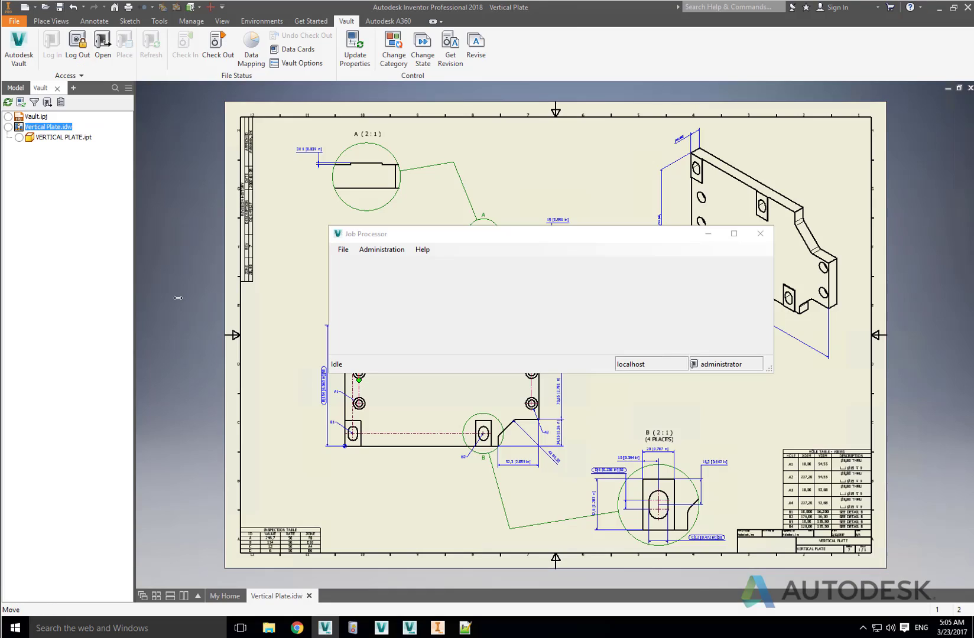
# - Return to Inventor and check in Vertical Plate.idw with its children, using the Send to Job Server visualization option for all files
pyautogui.click(43, 234)
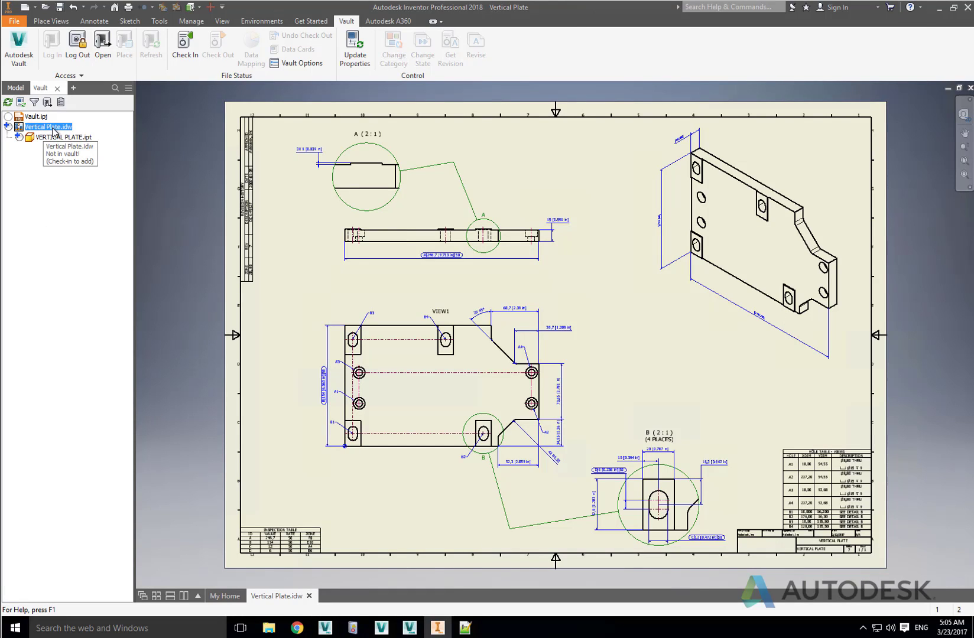
pyautogui.rightClick(55, 130)
pyautogui.click(87, 184)
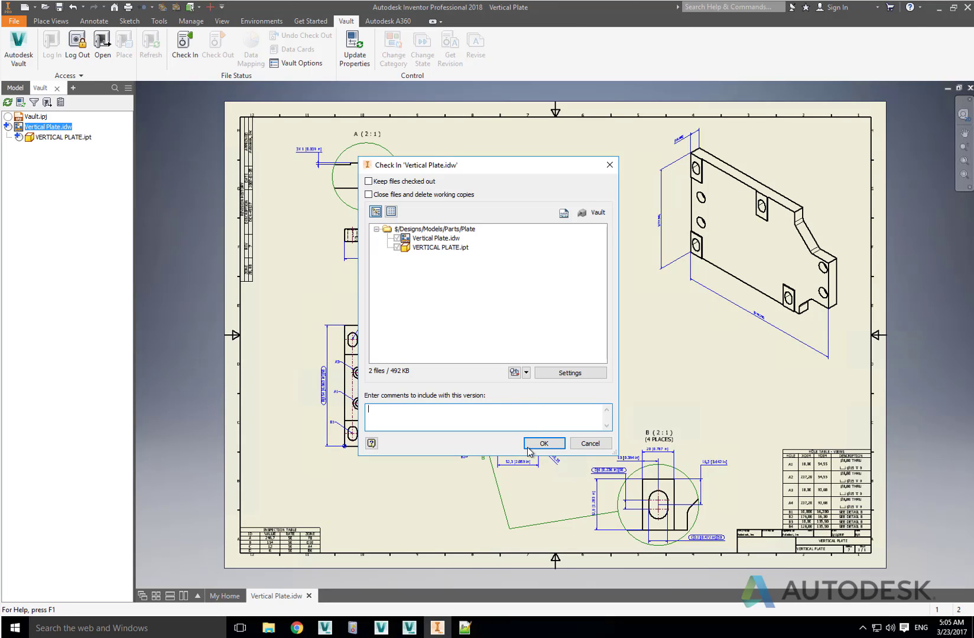
pyautogui.click(576, 374)
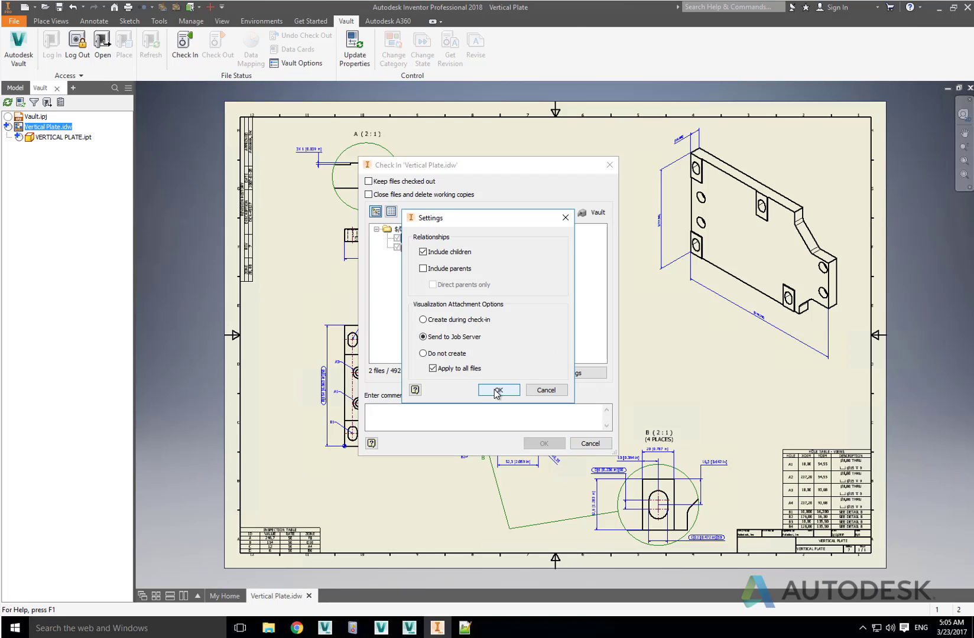
pyautogui.click(496, 391)
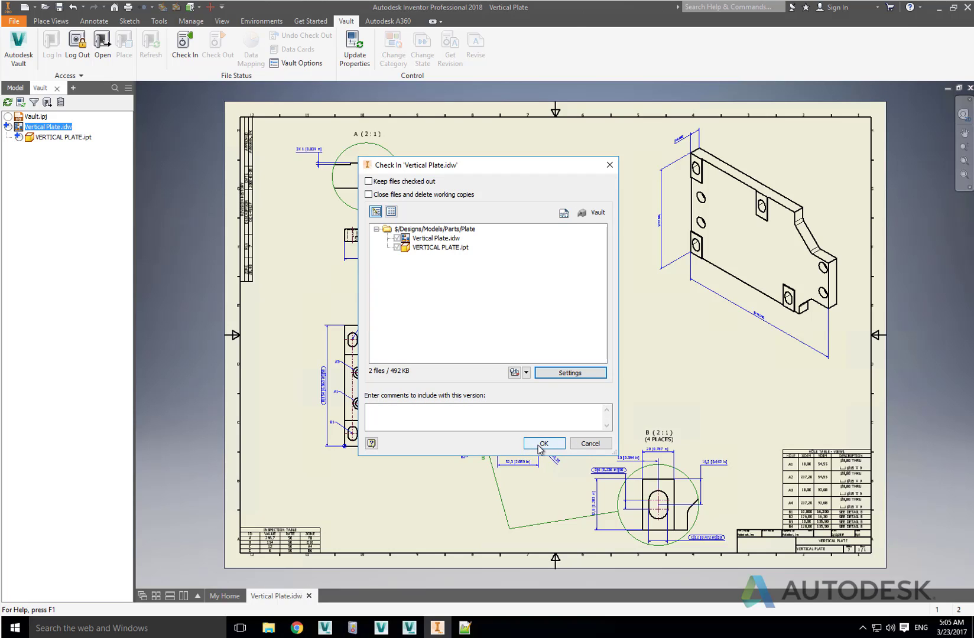
pyautogui.click(540, 444)
# - Switch to the Job Processor, pause it, and resume it so that it picks up the queued jobs
pyautogui.moveTo(385, 632)
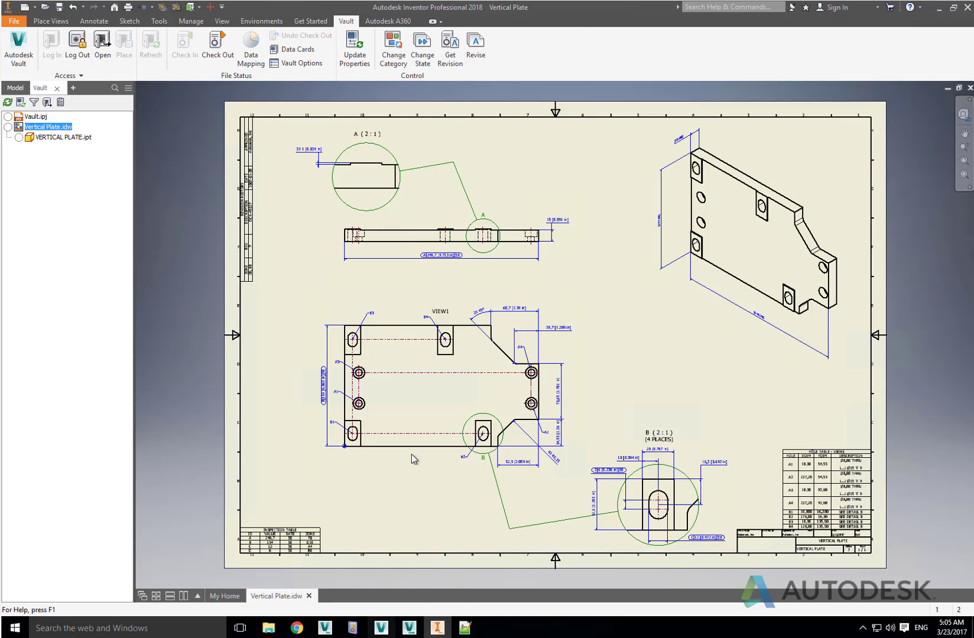
pyautogui.click(383, 627)
pyautogui.click(342, 250)
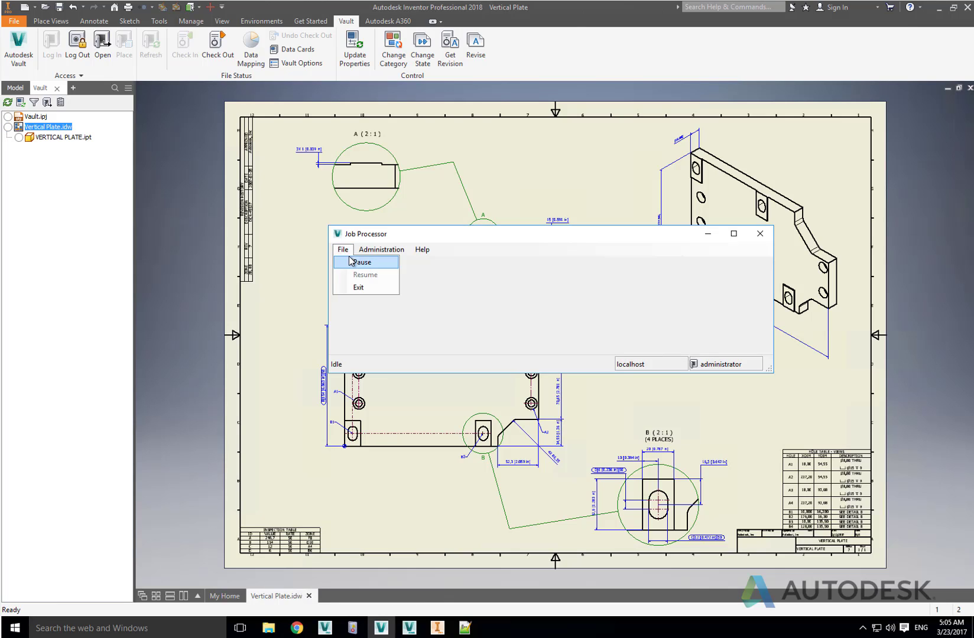
pyautogui.click(354, 260)
pyautogui.click(342, 249)
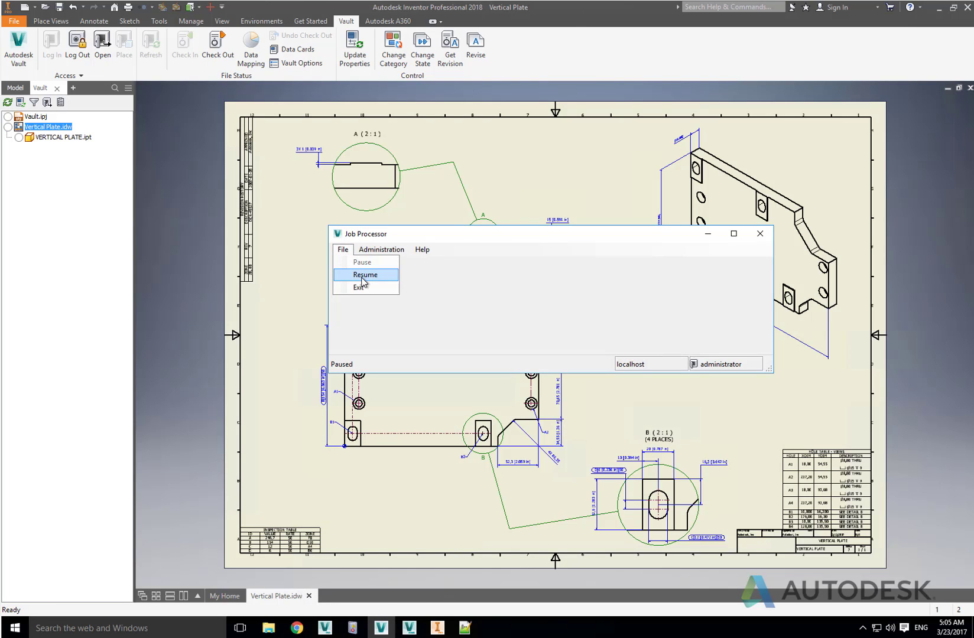
pyautogui.click(359, 274)
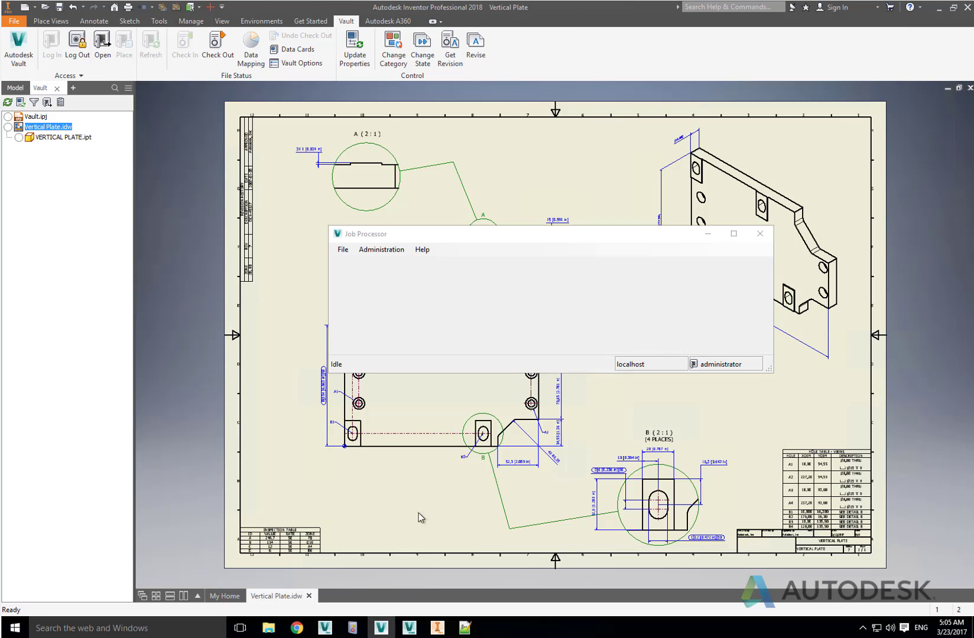
# - Switch to Event Viewer, reload the Application log, and look through several information events from the source Autodesk JP
pyautogui.click(327, 630)
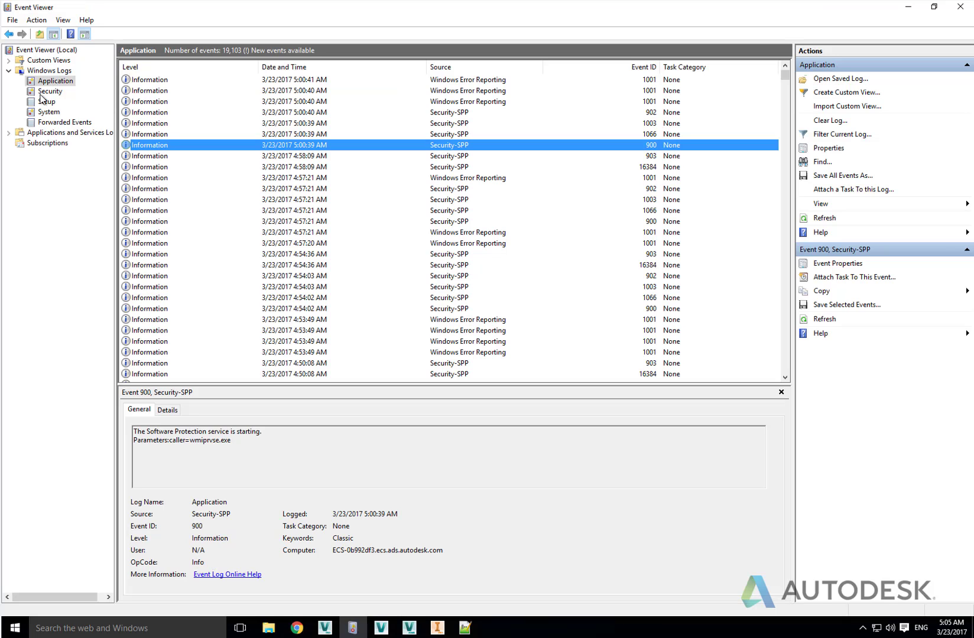
pyautogui.click(49, 88)
pyautogui.click(52, 82)
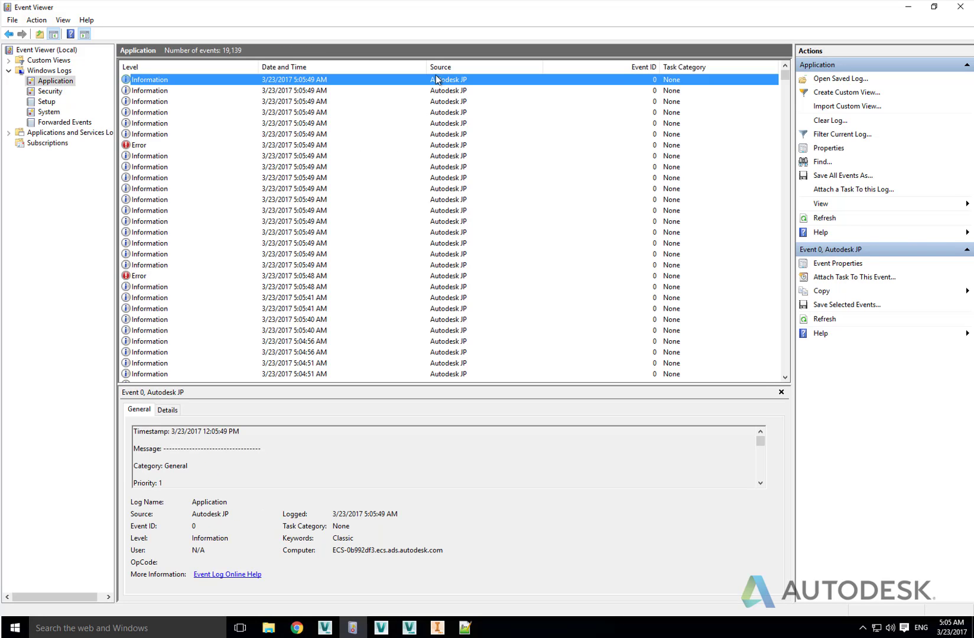
pyautogui.click(444, 90)
pyautogui.click(446, 134)
pyautogui.click(447, 167)
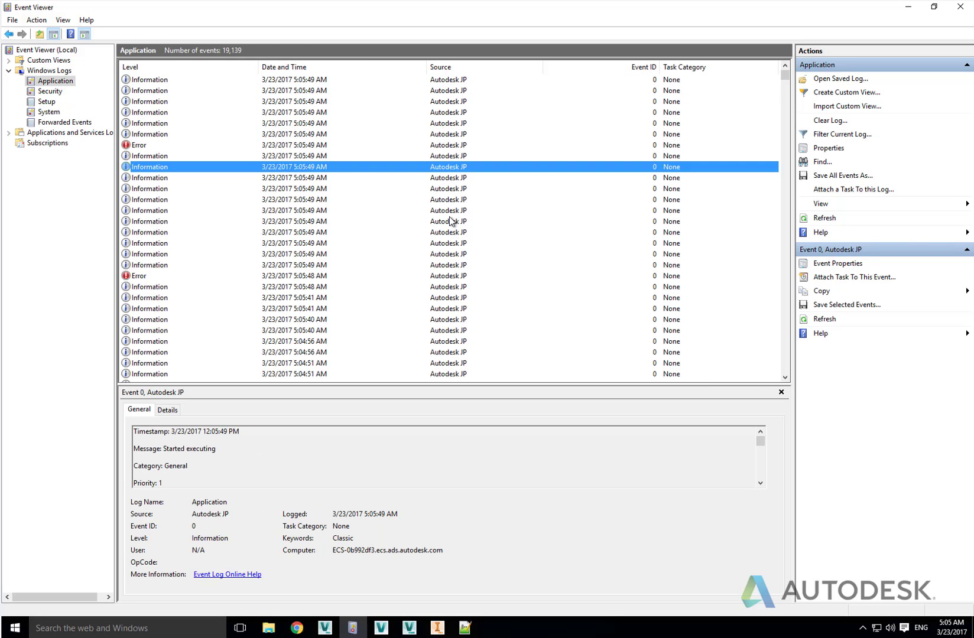
pyautogui.click(449, 221)
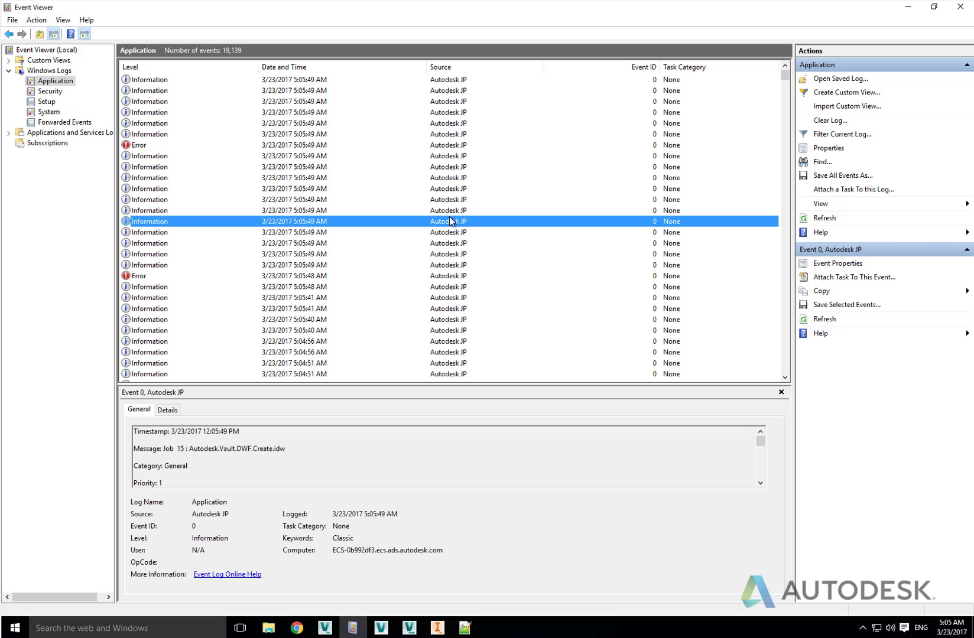
# - Examine the newest Autodesk JP error event in an enlarged details pane, compare it with the adjacent information event, and highlight its error text
pyautogui.click(163, 148)
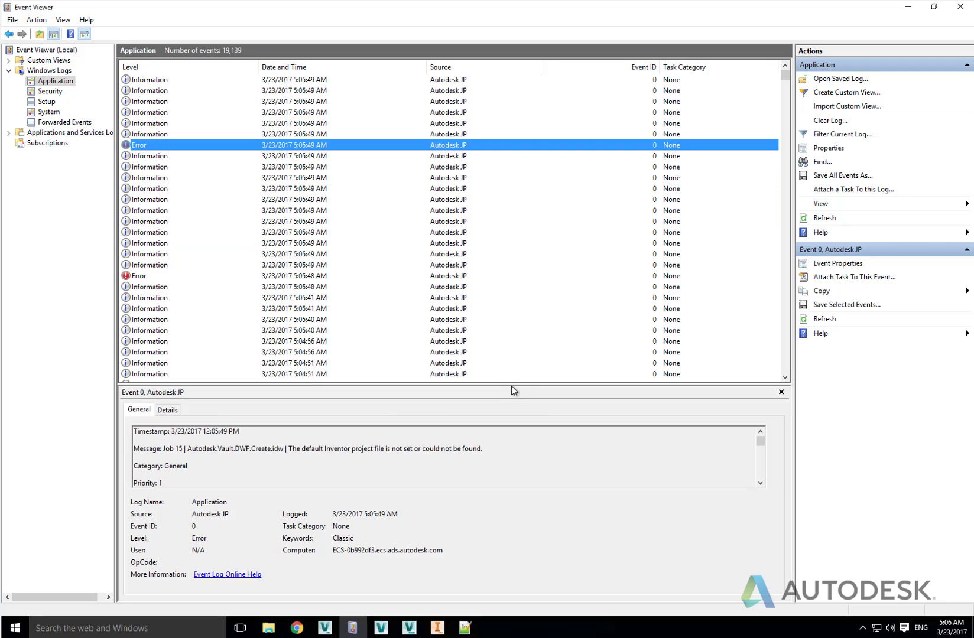
pyautogui.moveTo(512, 385); pyautogui.dragTo(422, 192)
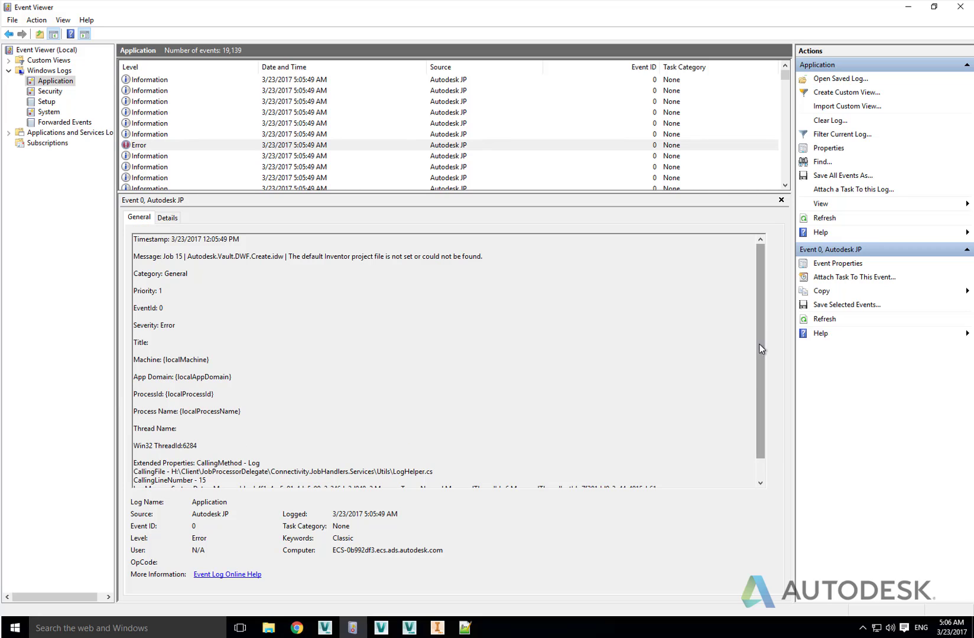
pyautogui.scroll(-1, 763, 411)
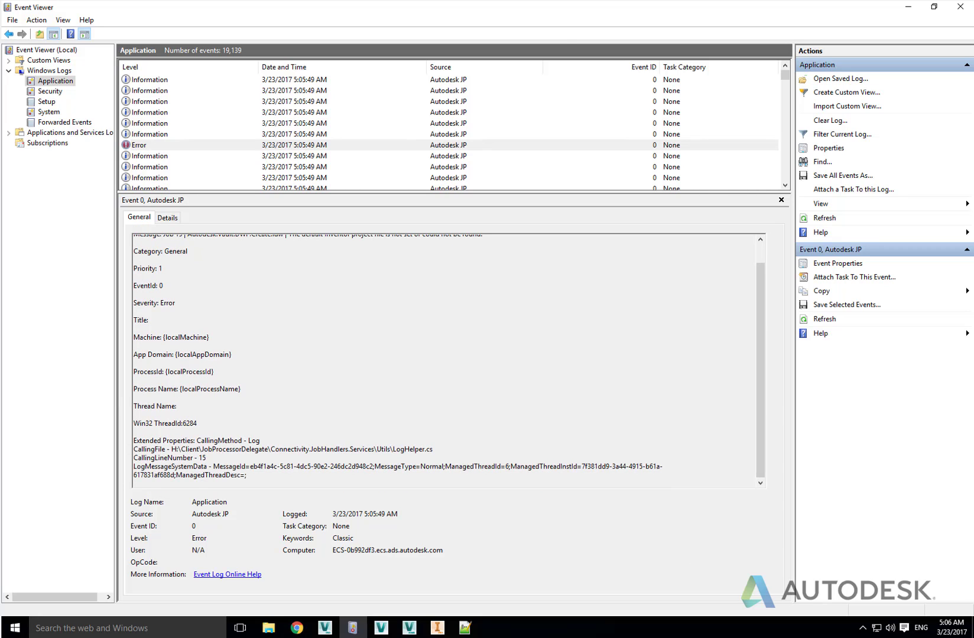
pyautogui.click(161, 157)
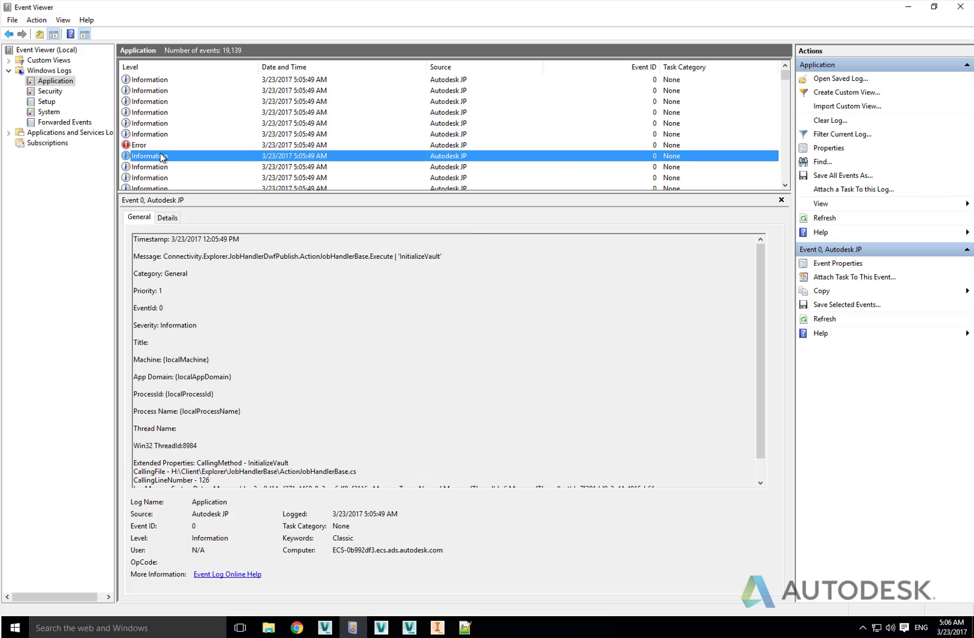
pyautogui.click(151, 149)
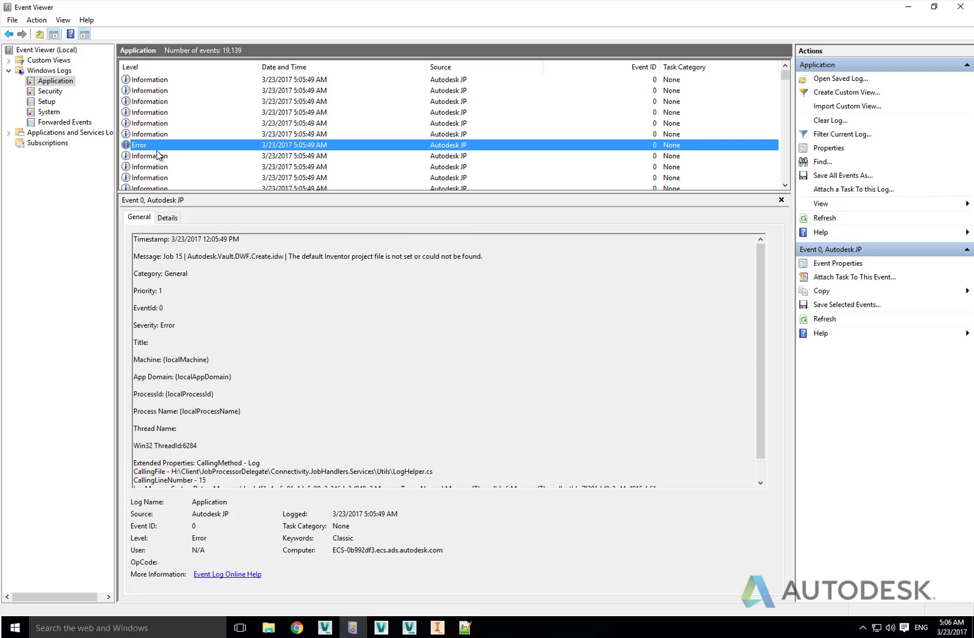
pyautogui.moveTo(484, 258); pyautogui.dragTo(290, 258)
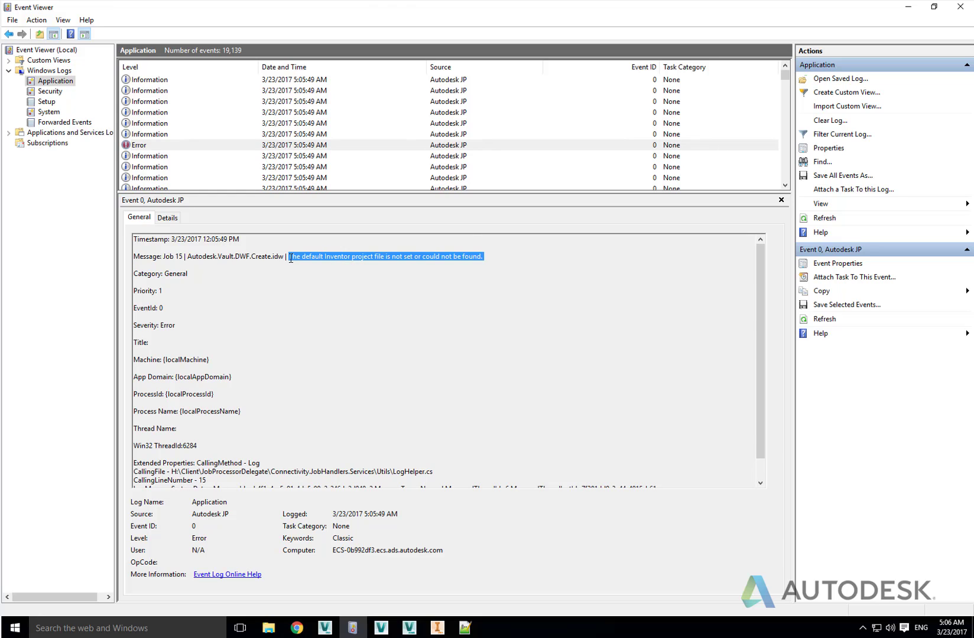